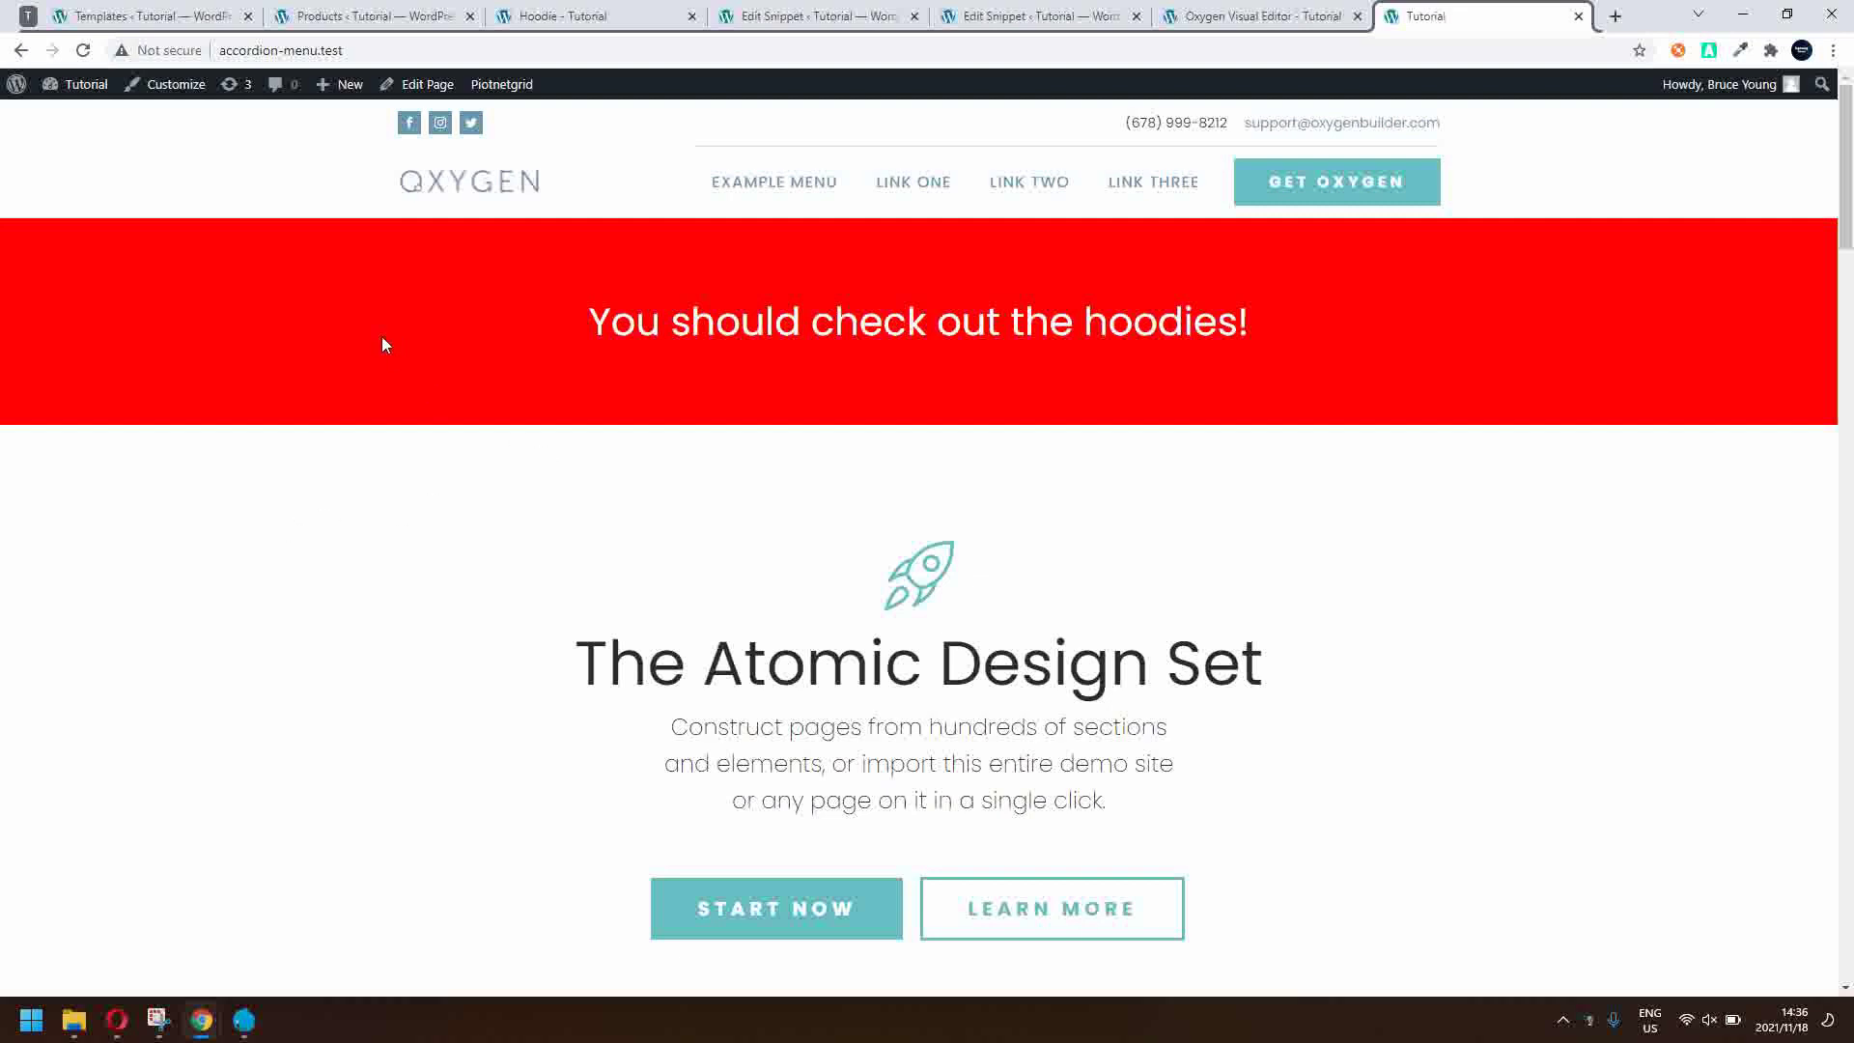
- Visit the Hoodies category, return to the homepage, and verify the hoodies cookie under accordion-menu.test
{"action": "left_click", "coordinate": [726, 323]}
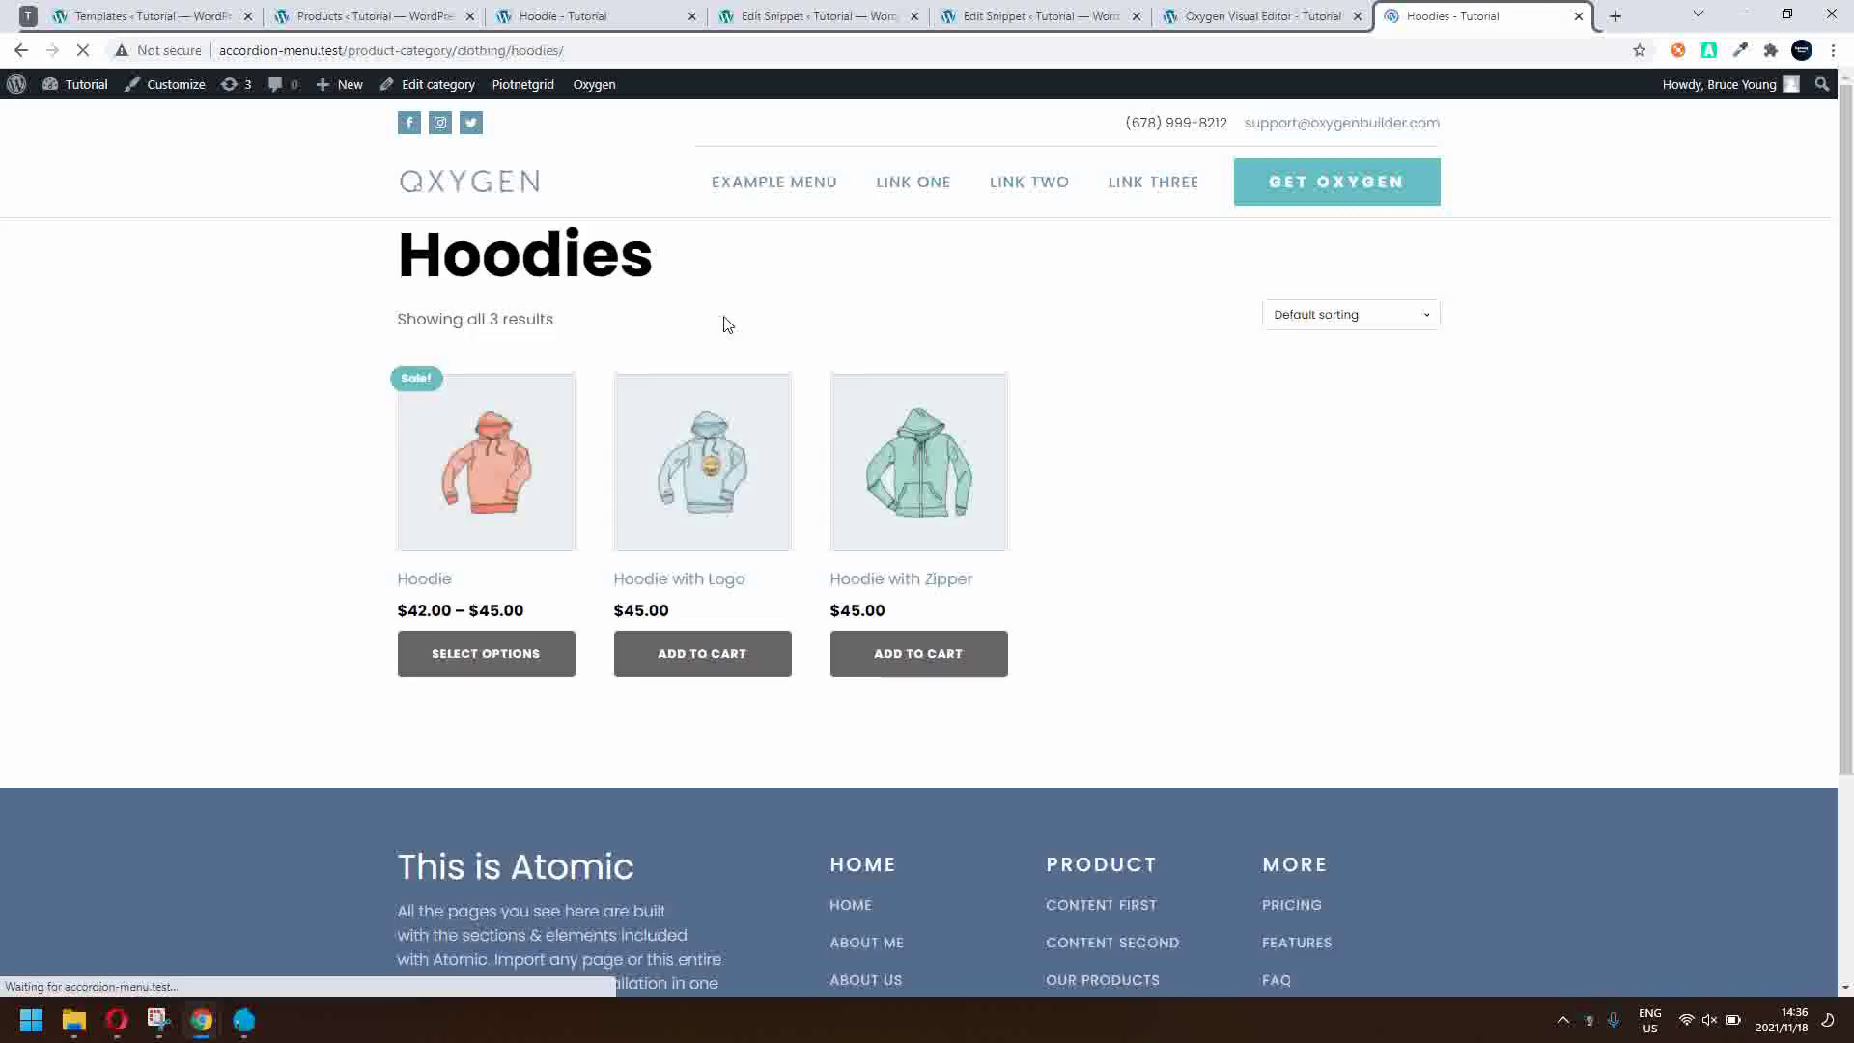
{"action": "left_click", "coordinate": [443, 186]}
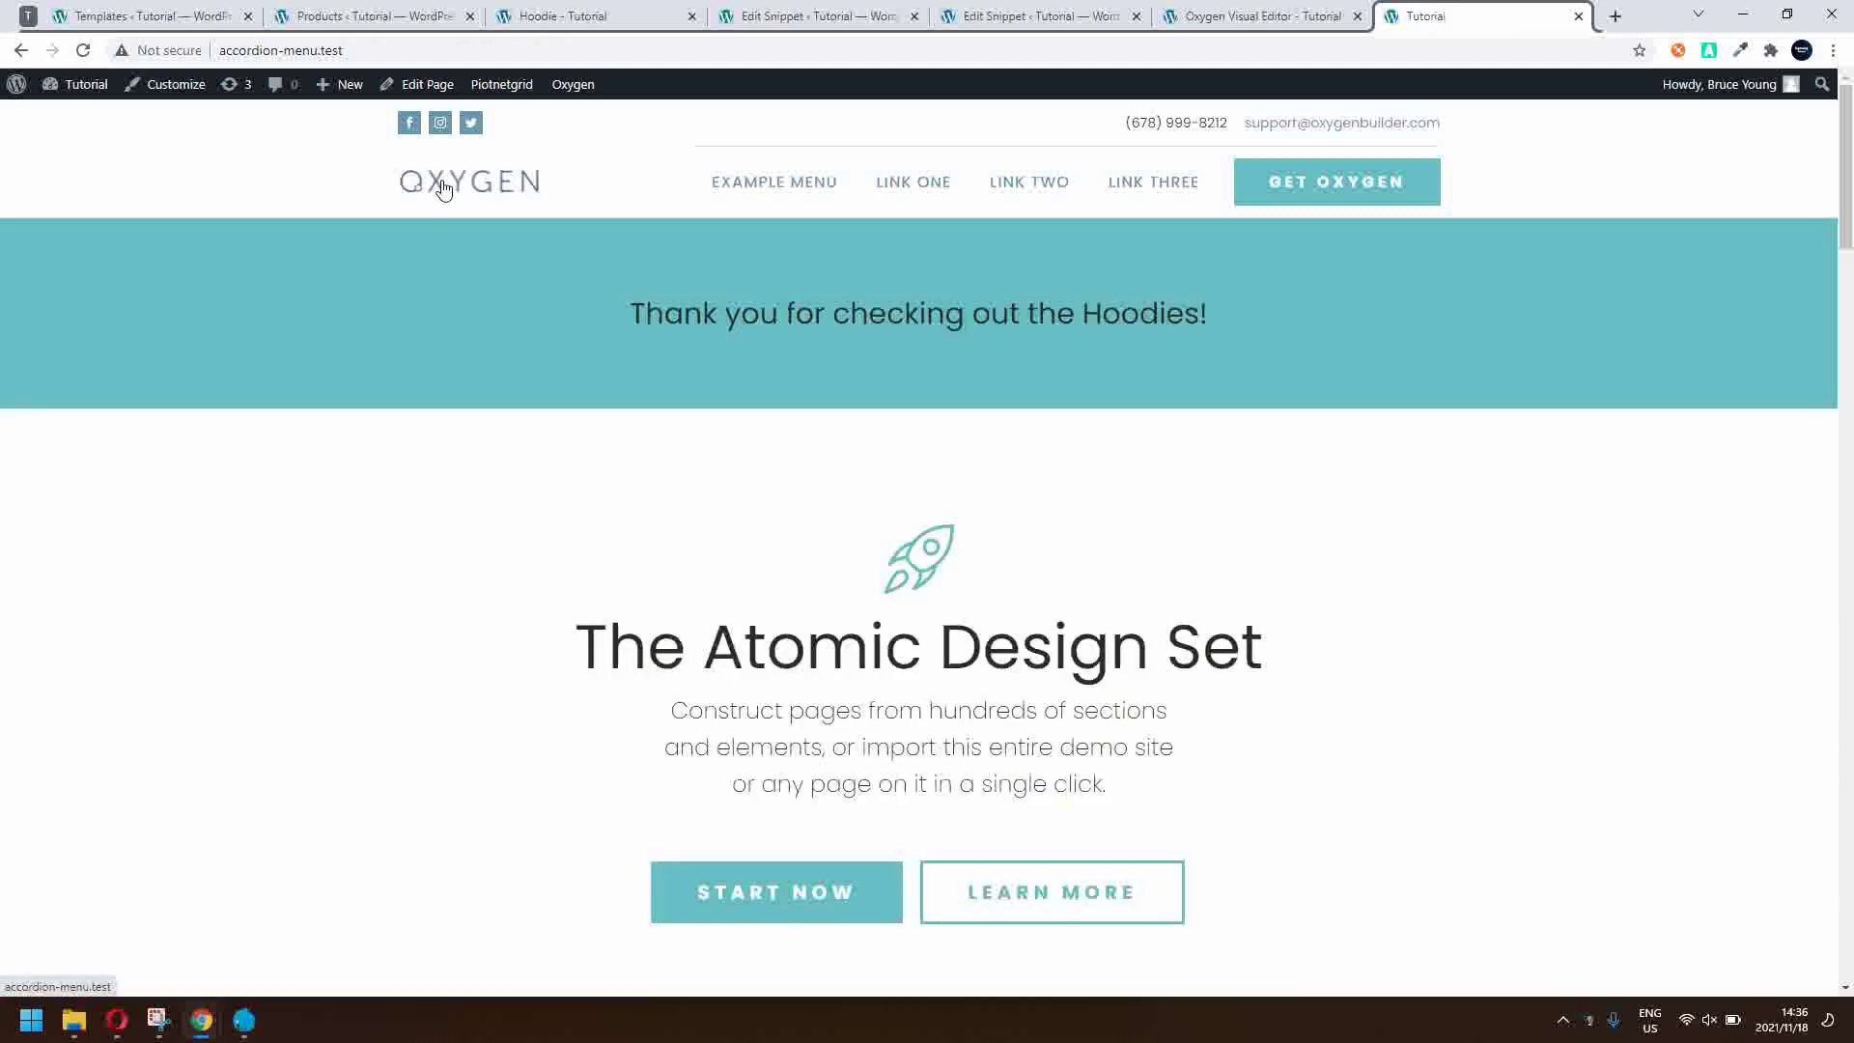
{"action": "left_click", "coordinate": [126, 48]}
{"action": "left_click", "coordinate": [187, 258]}
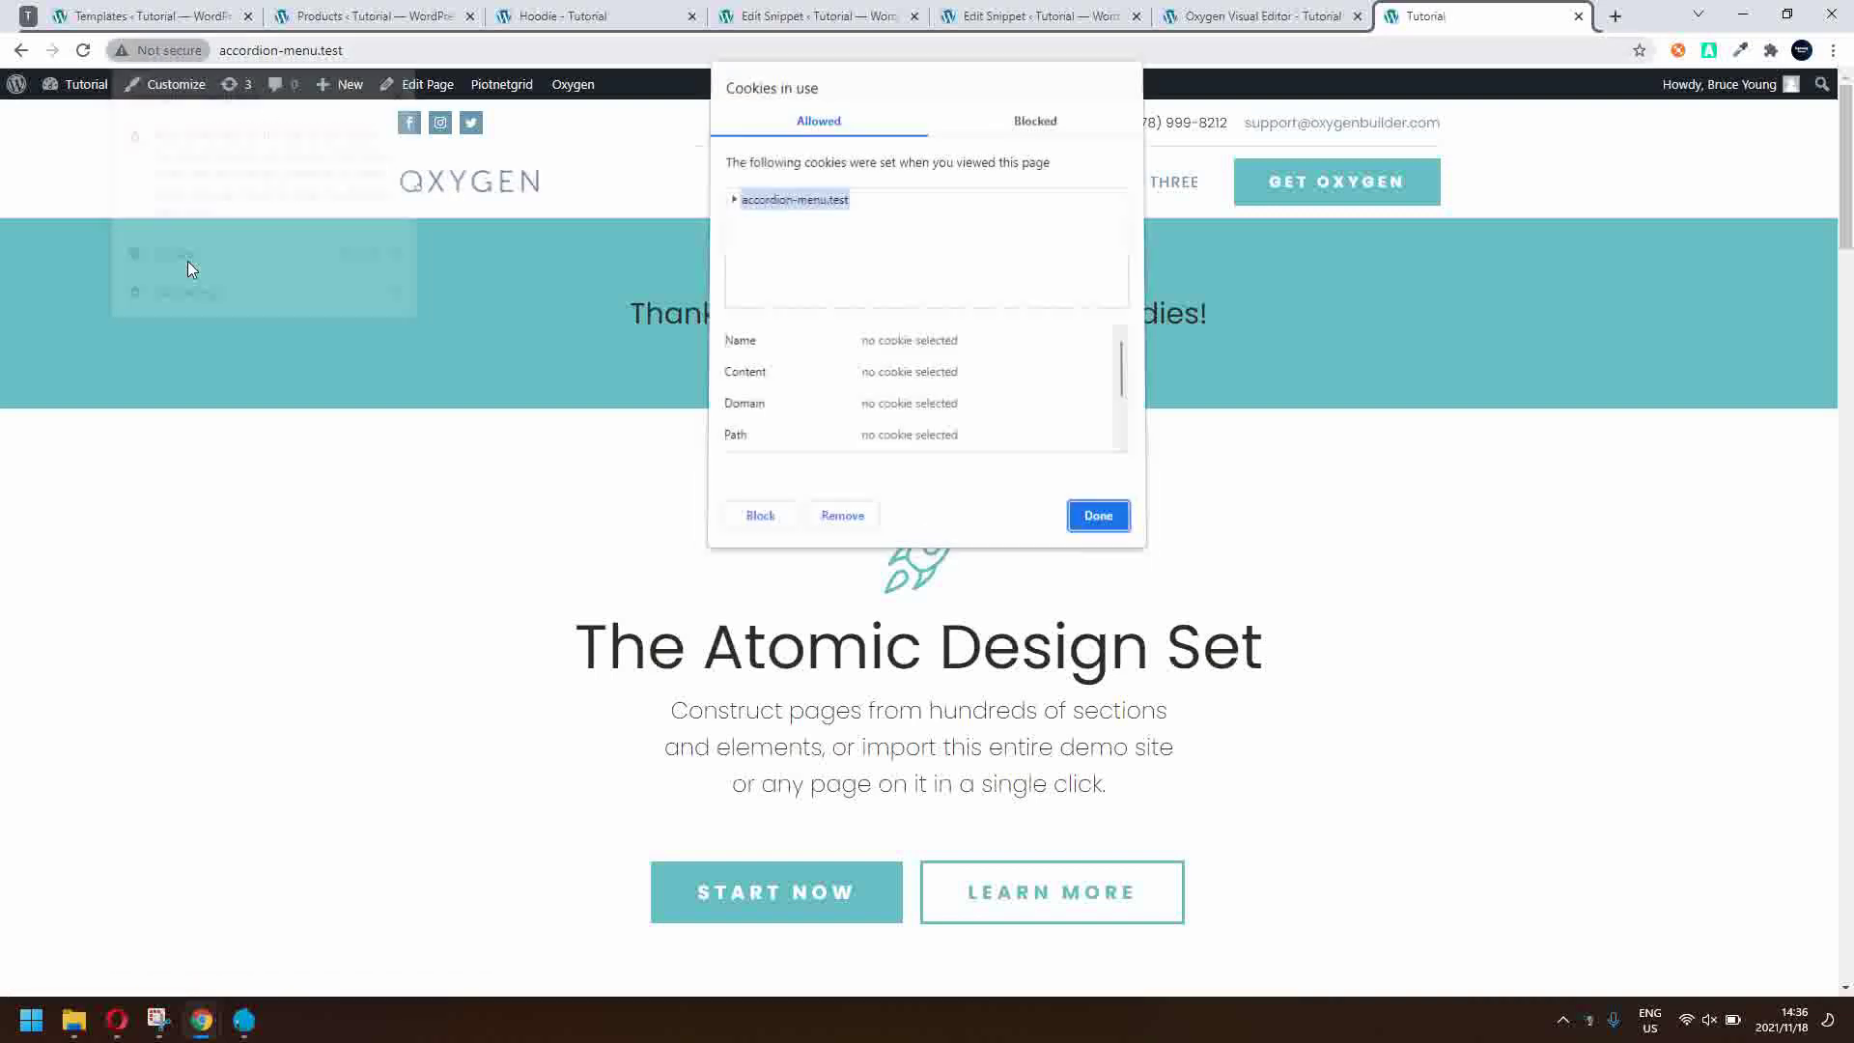
{"action": "left_click", "coordinate": [736, 204]}
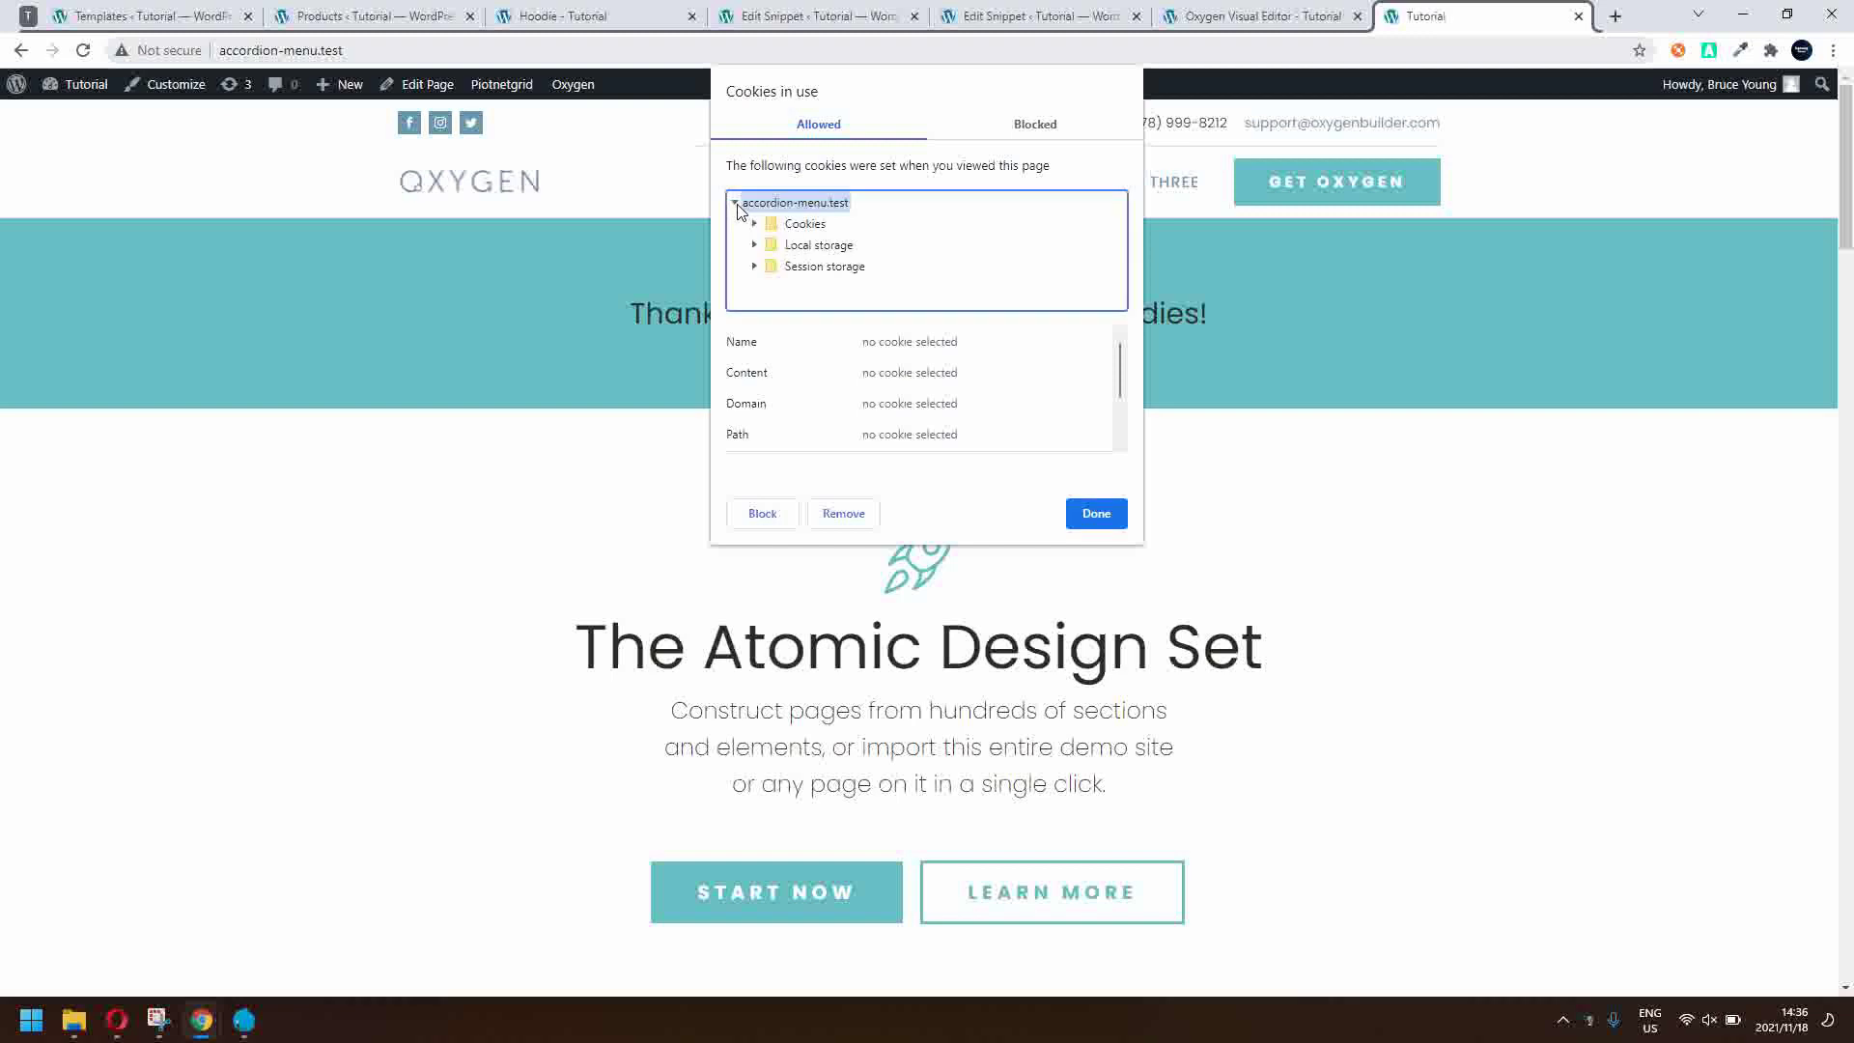
{"action": "left_click", "coordinate": [754, 223]}
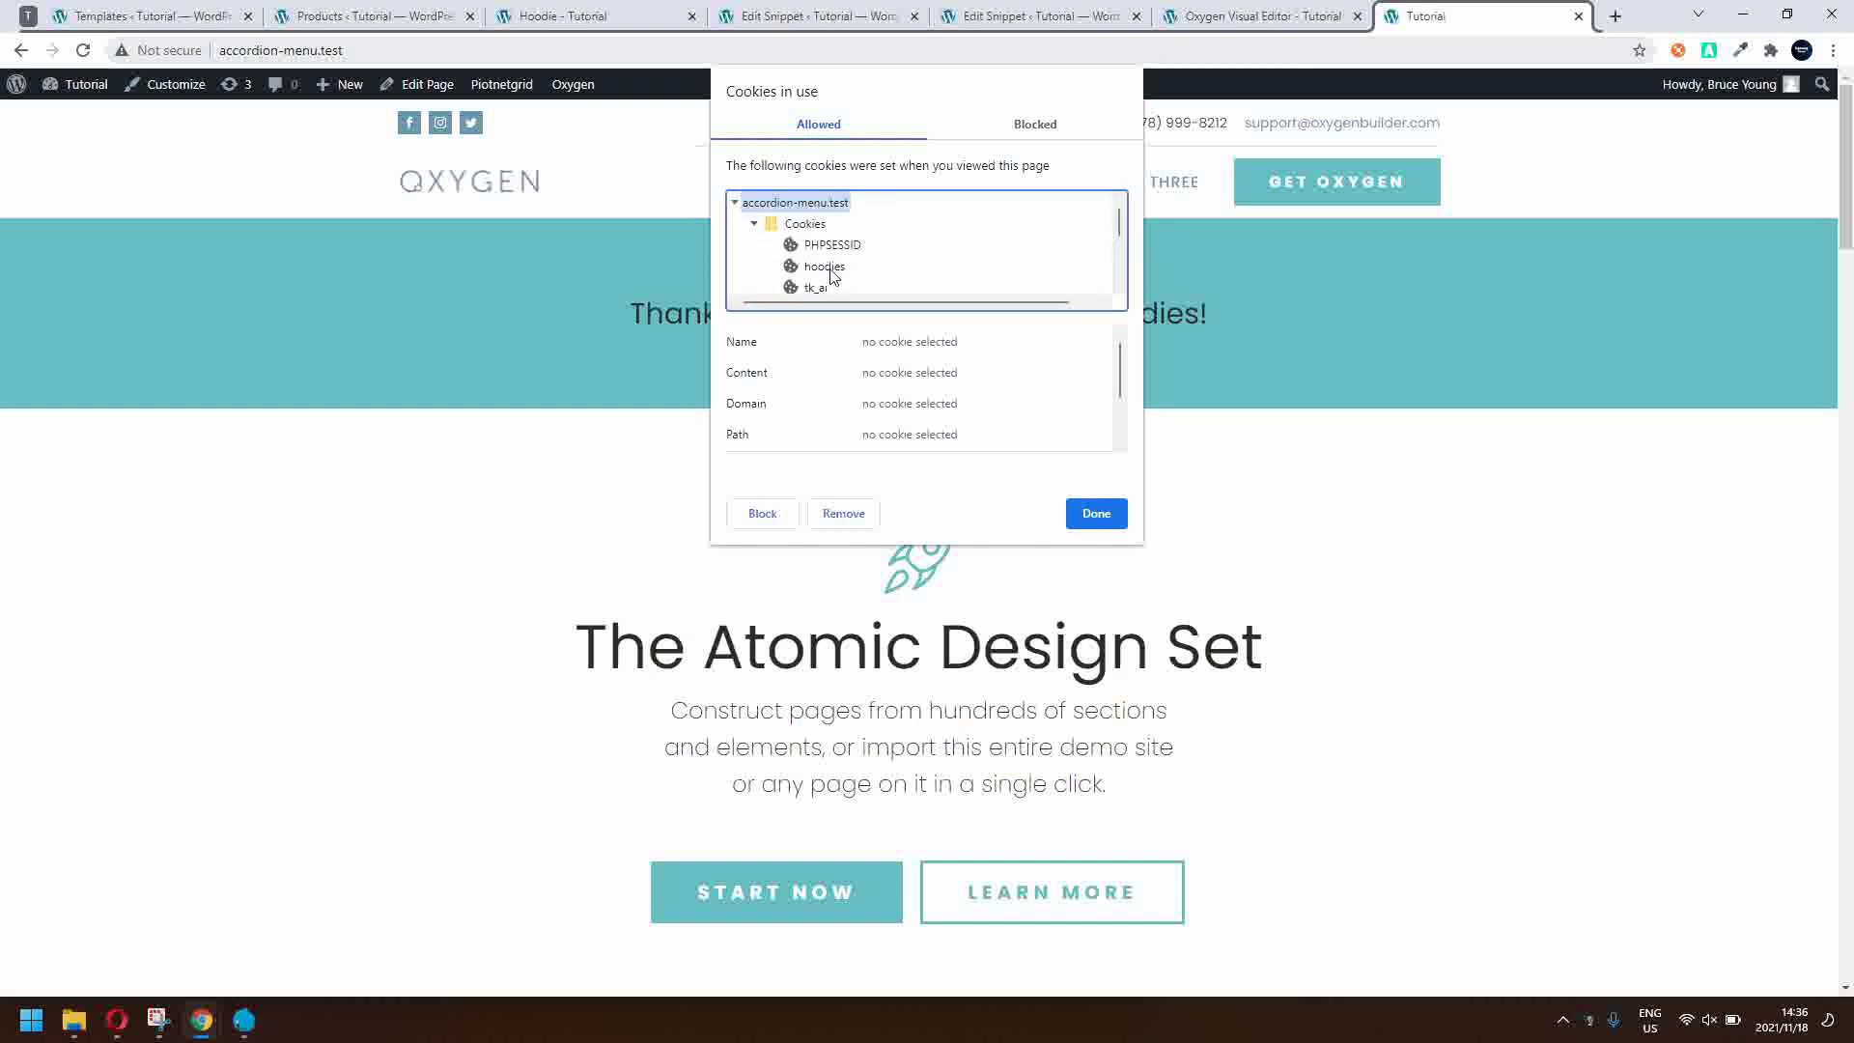
{"action": "left_click", "coordinate": [1101, 515]}
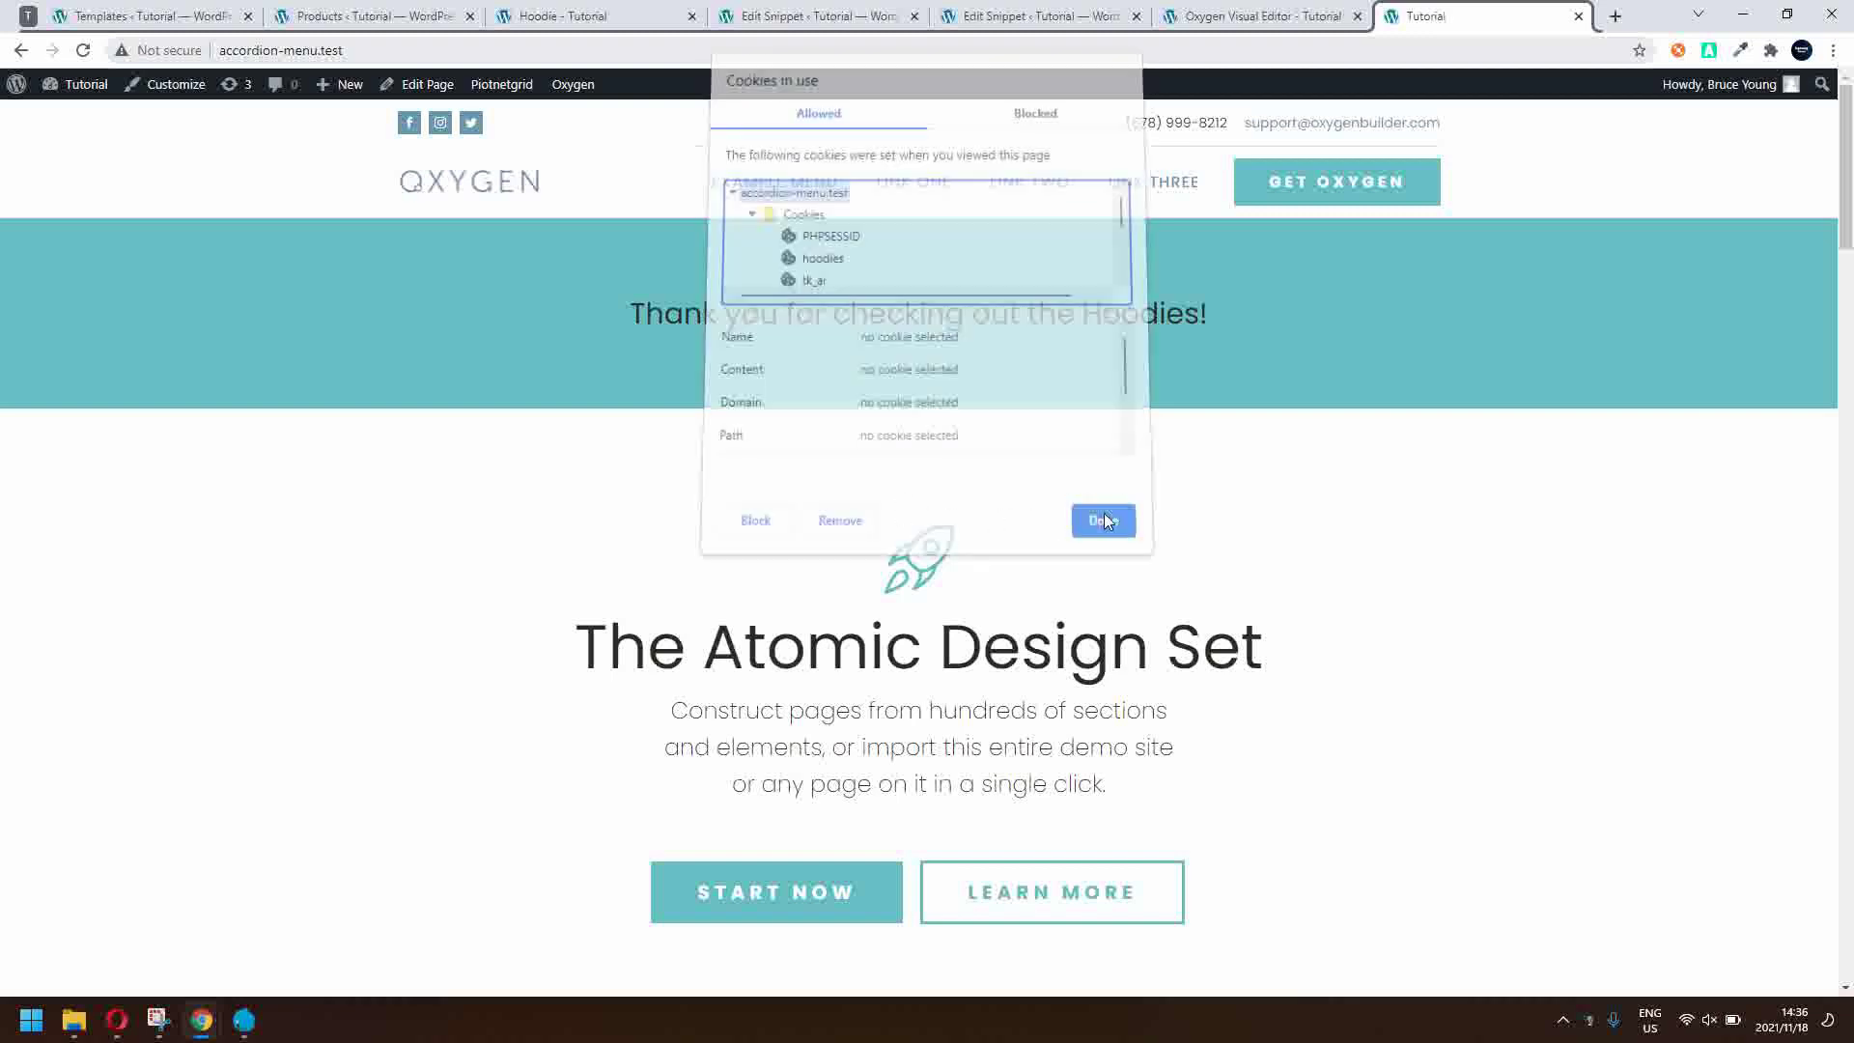
- Go to /shop/, open Beanie with Logo, and visit its Accessories category
{"action": "left_click", "coordinate": [399, 54]}
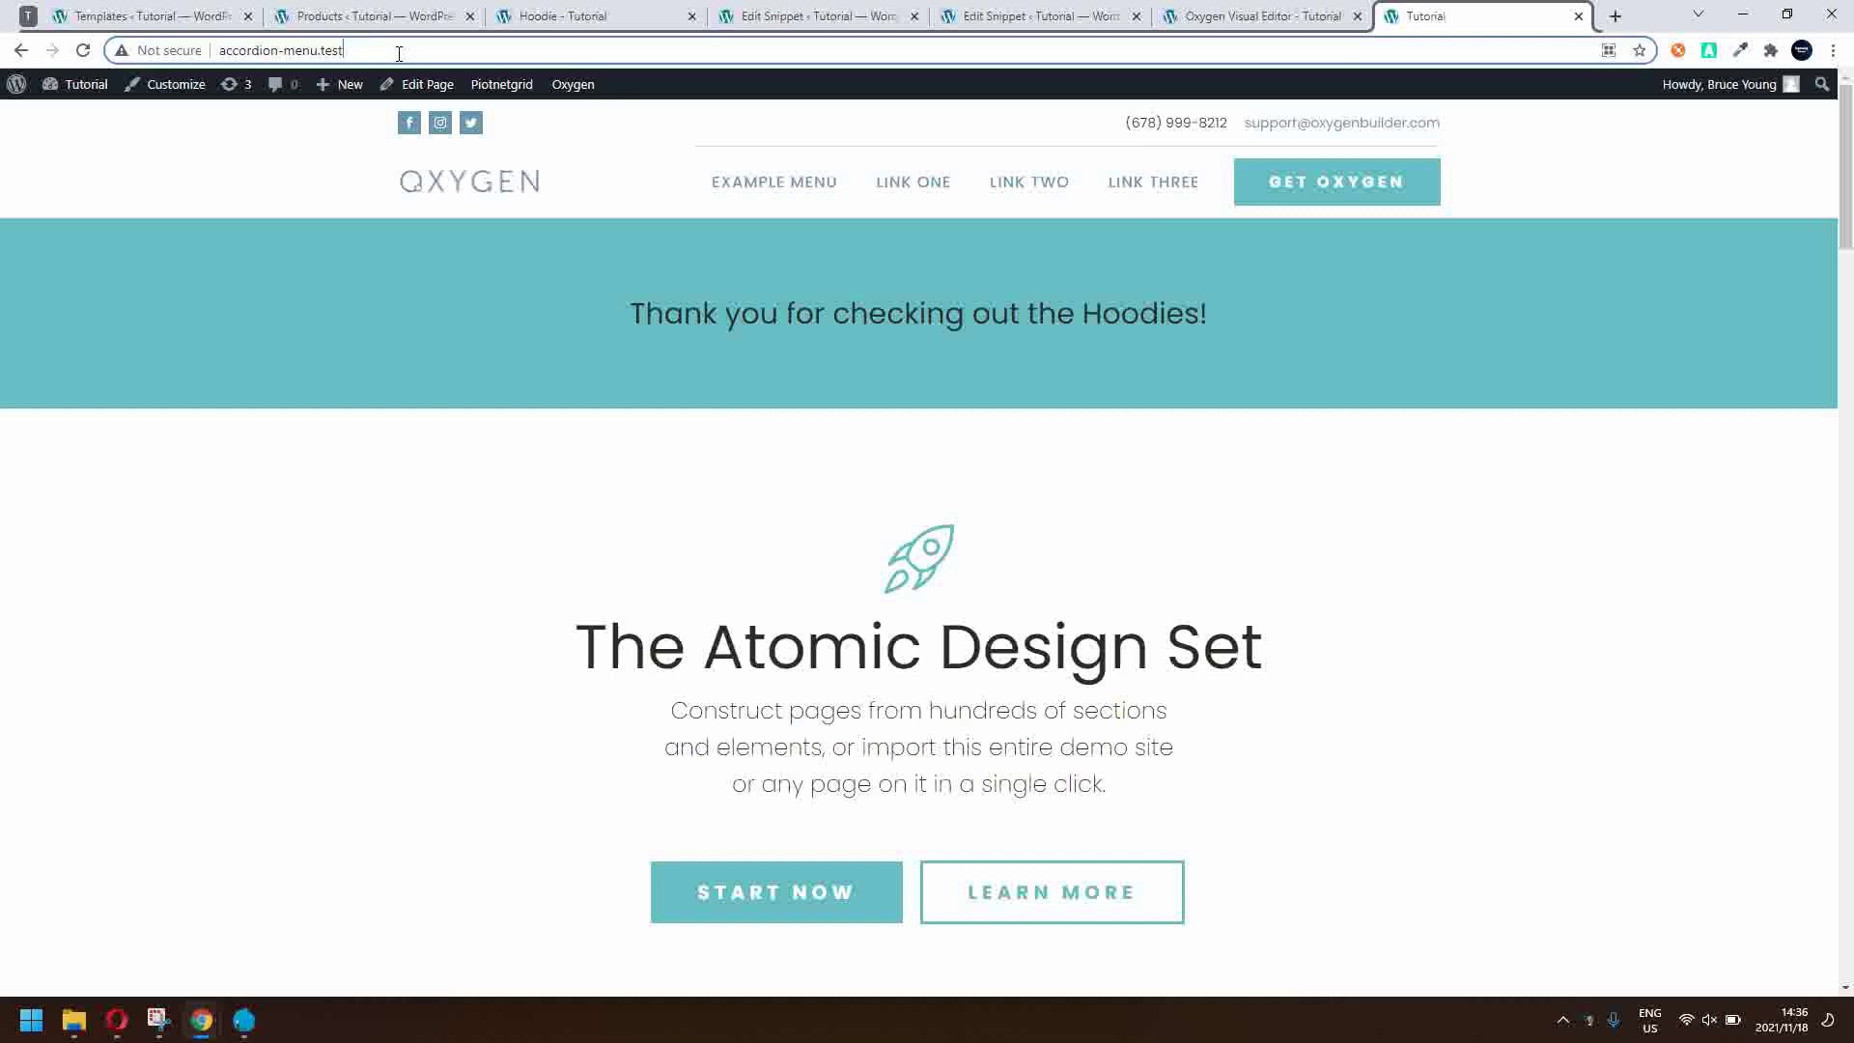
{"action": "type", "text": "/s"}
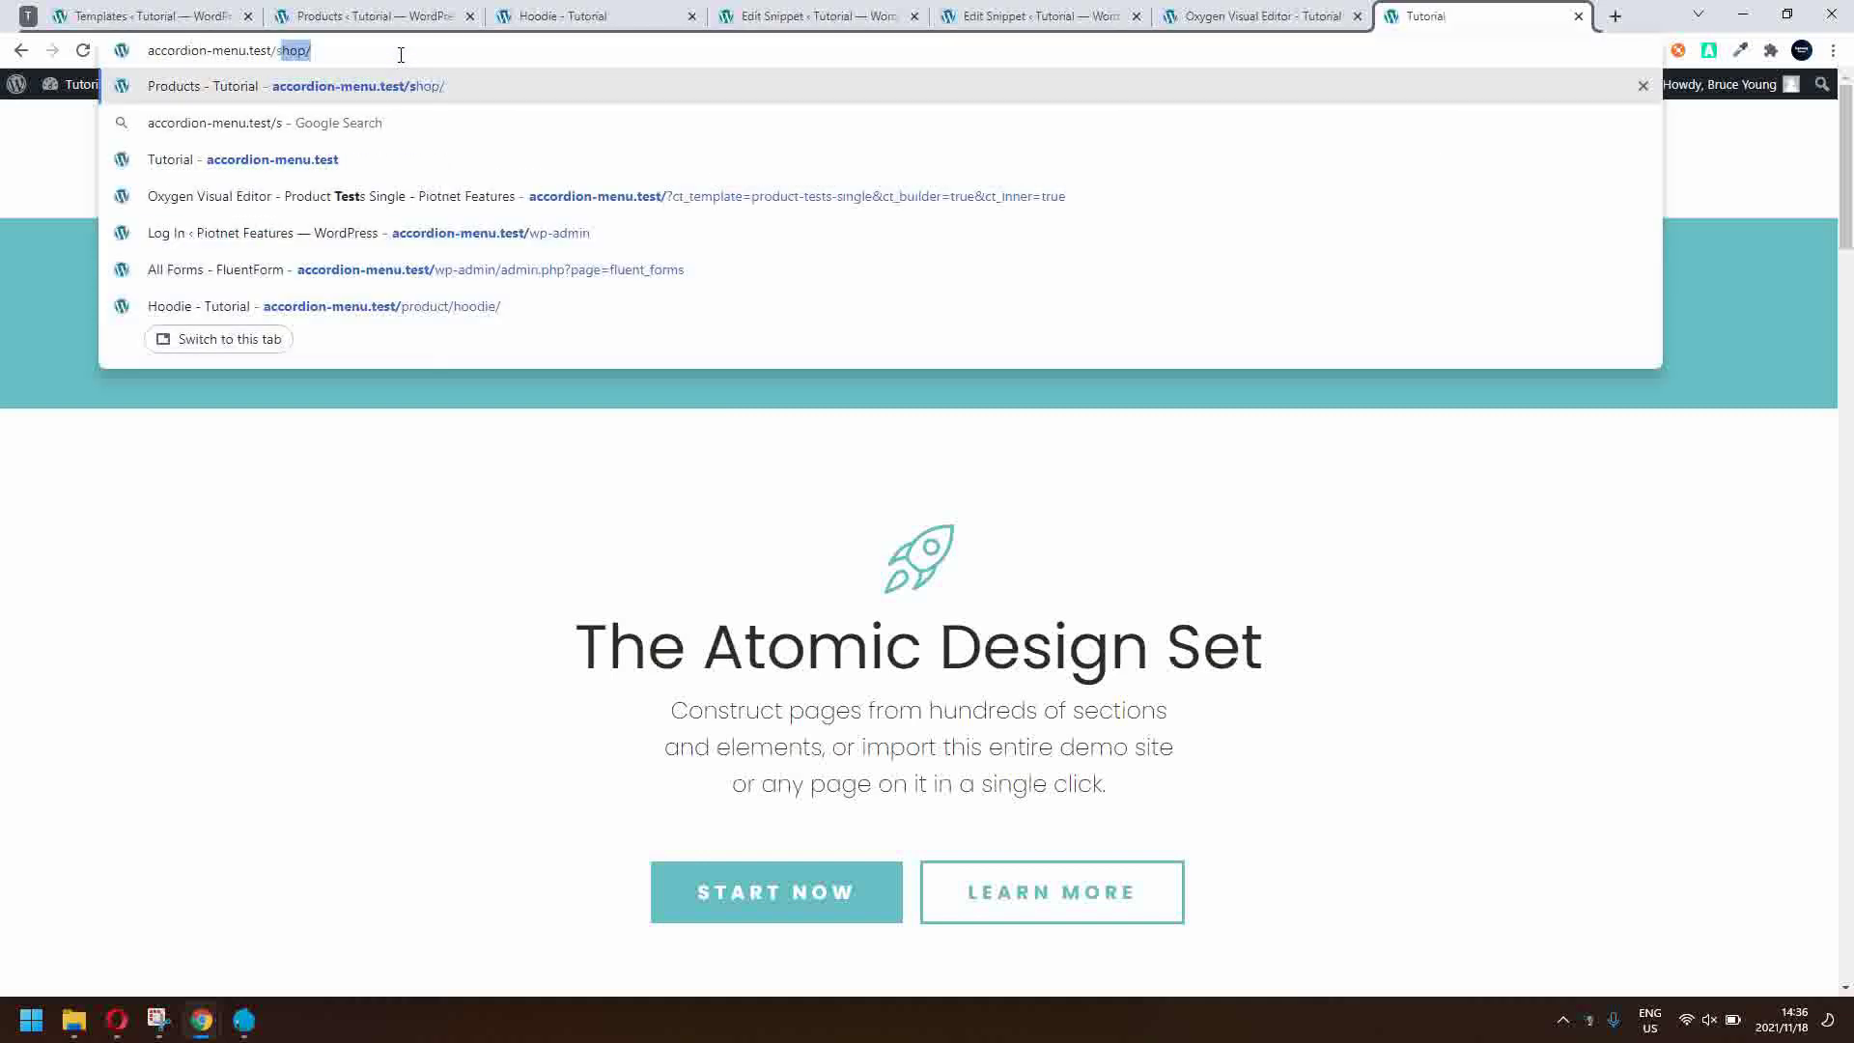
{"action": "type", "text": "hop"}
{"action": "key", "text": "Return"}
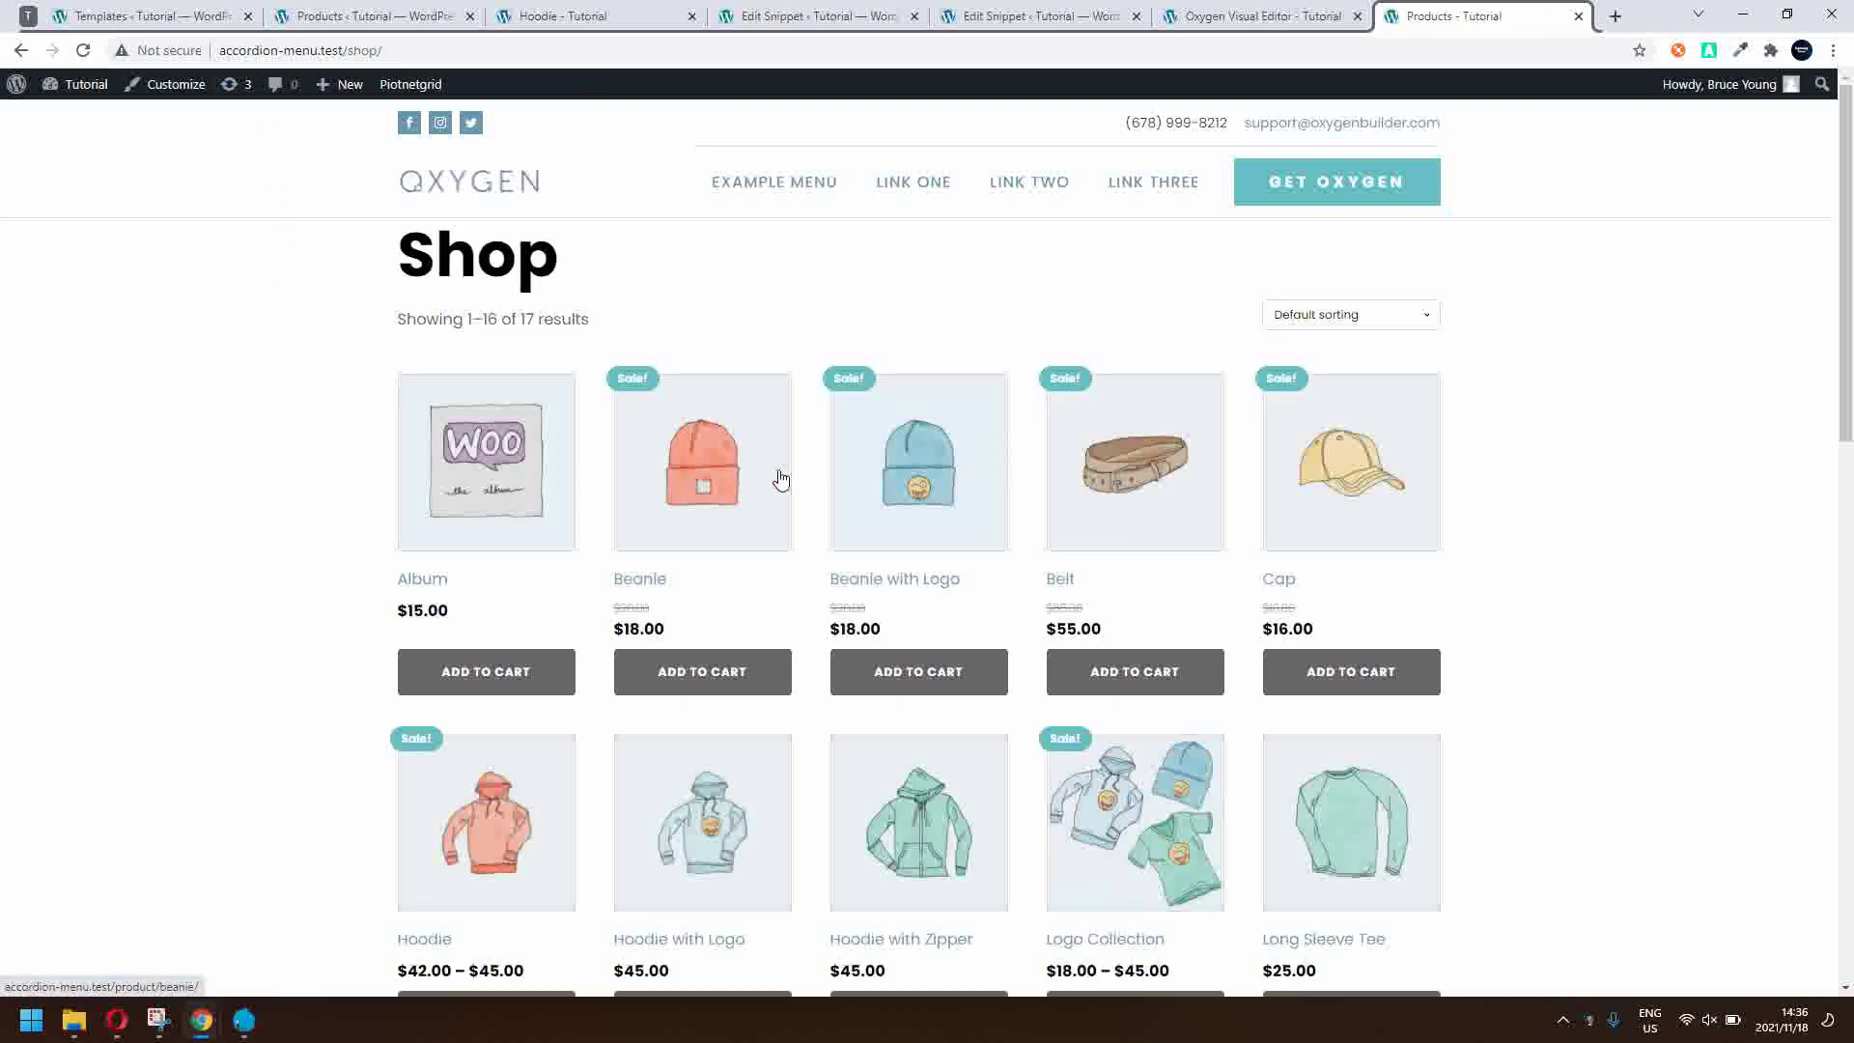
{"action": "left_click", "coordinate": [927, 480]}
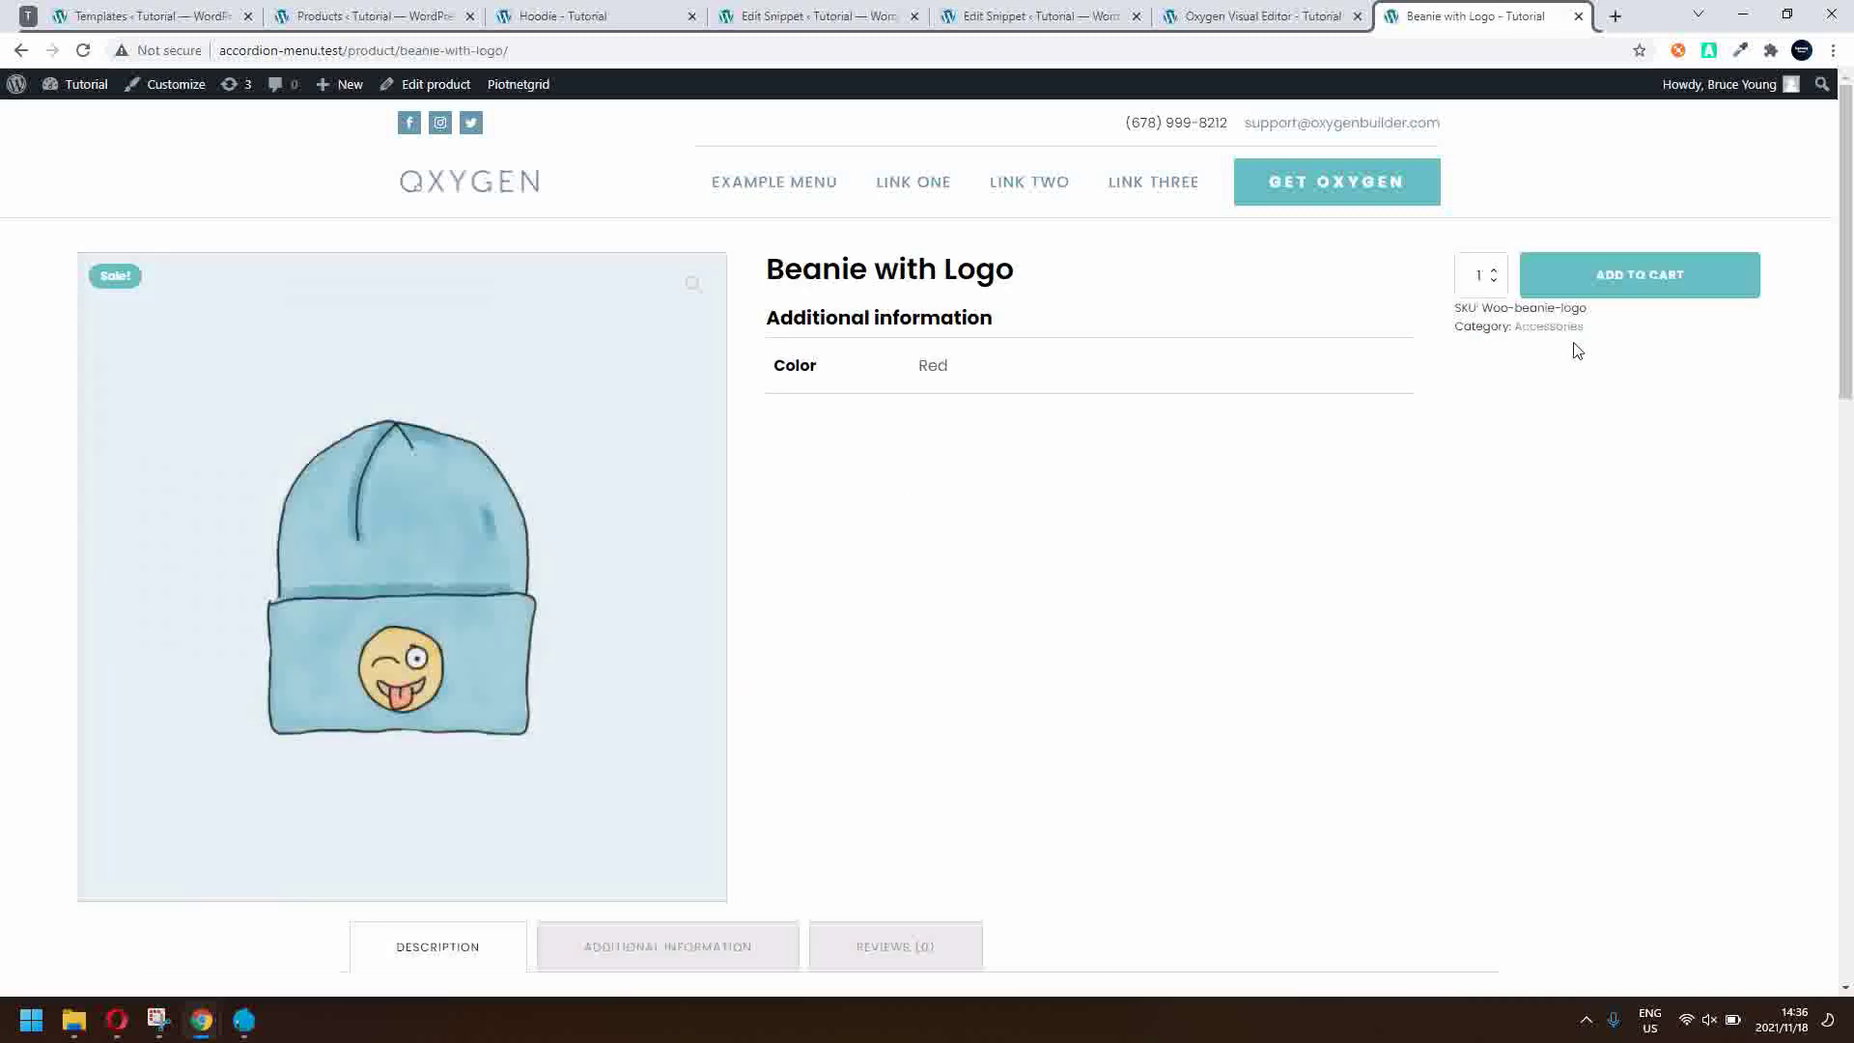
{"action": "left_click", "coordinate": [1559, 331]}
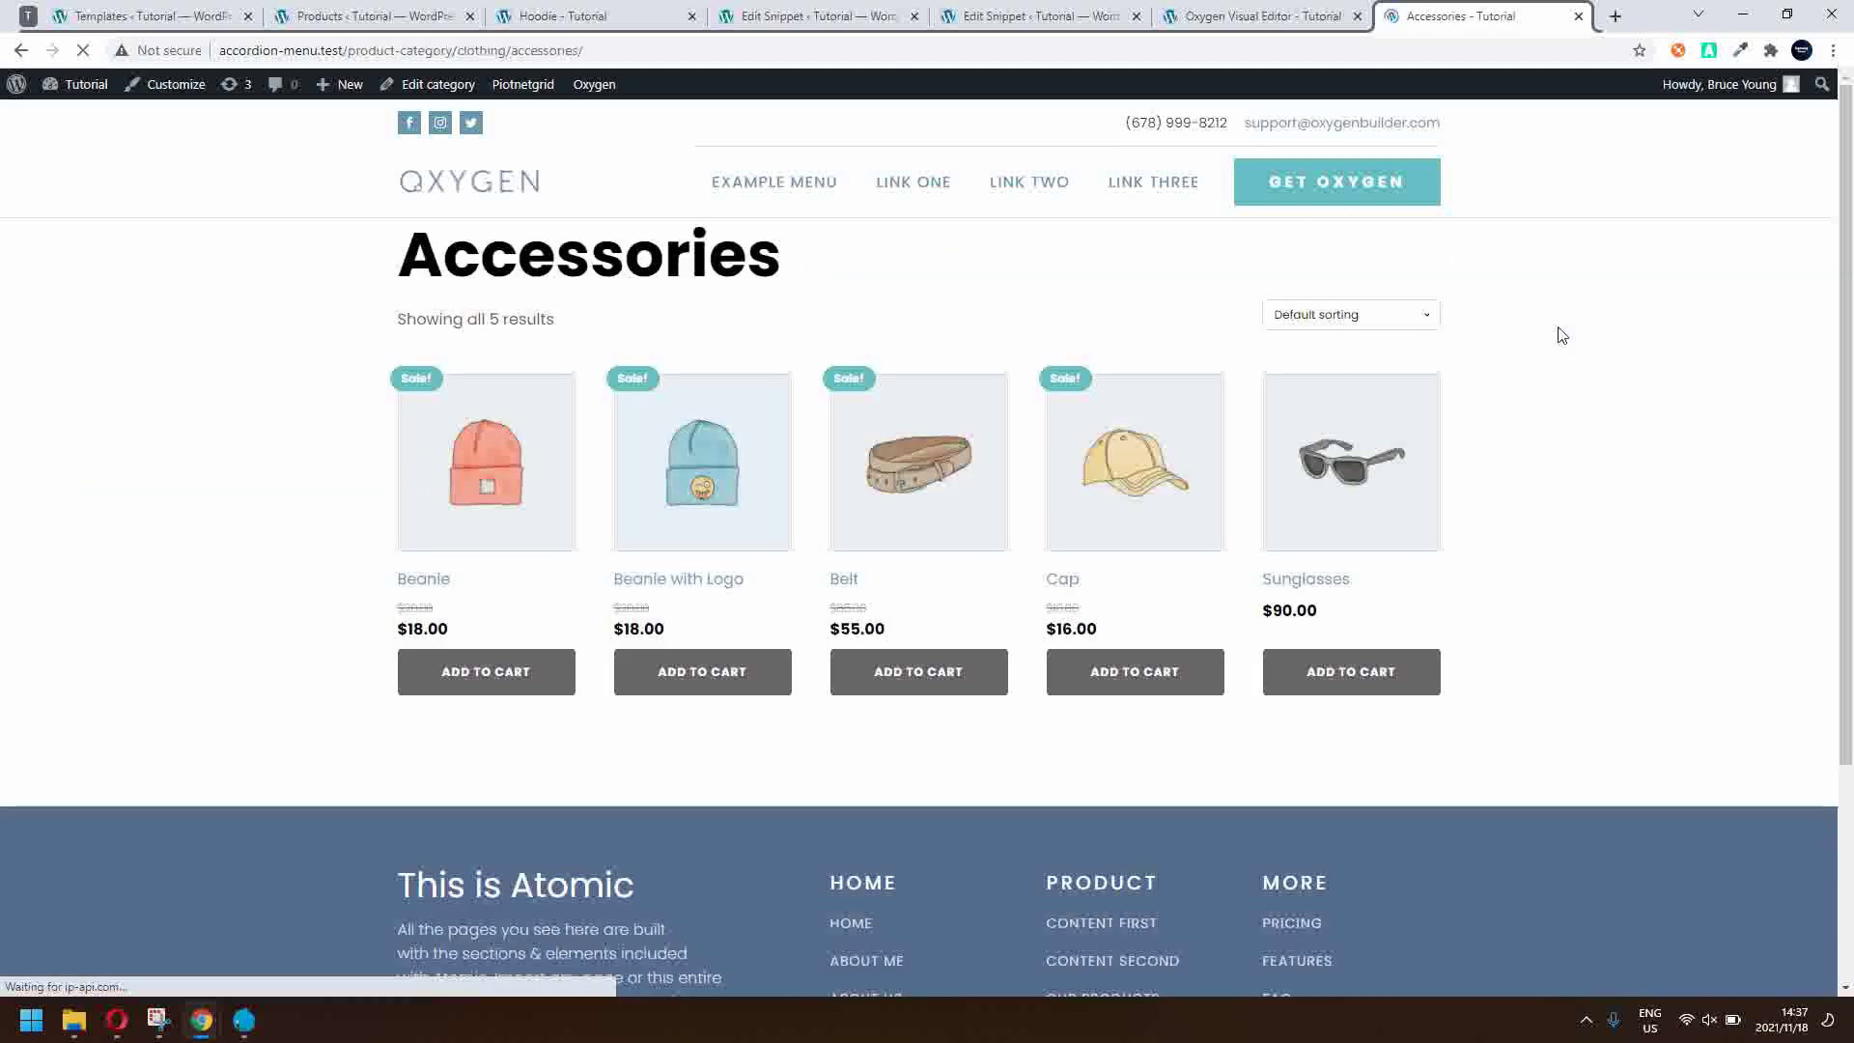
- Confirm an accessories cookie now sits alongside hoodies in the site's cookies
{"action": "left_click", "coordinate": [158, 49]}
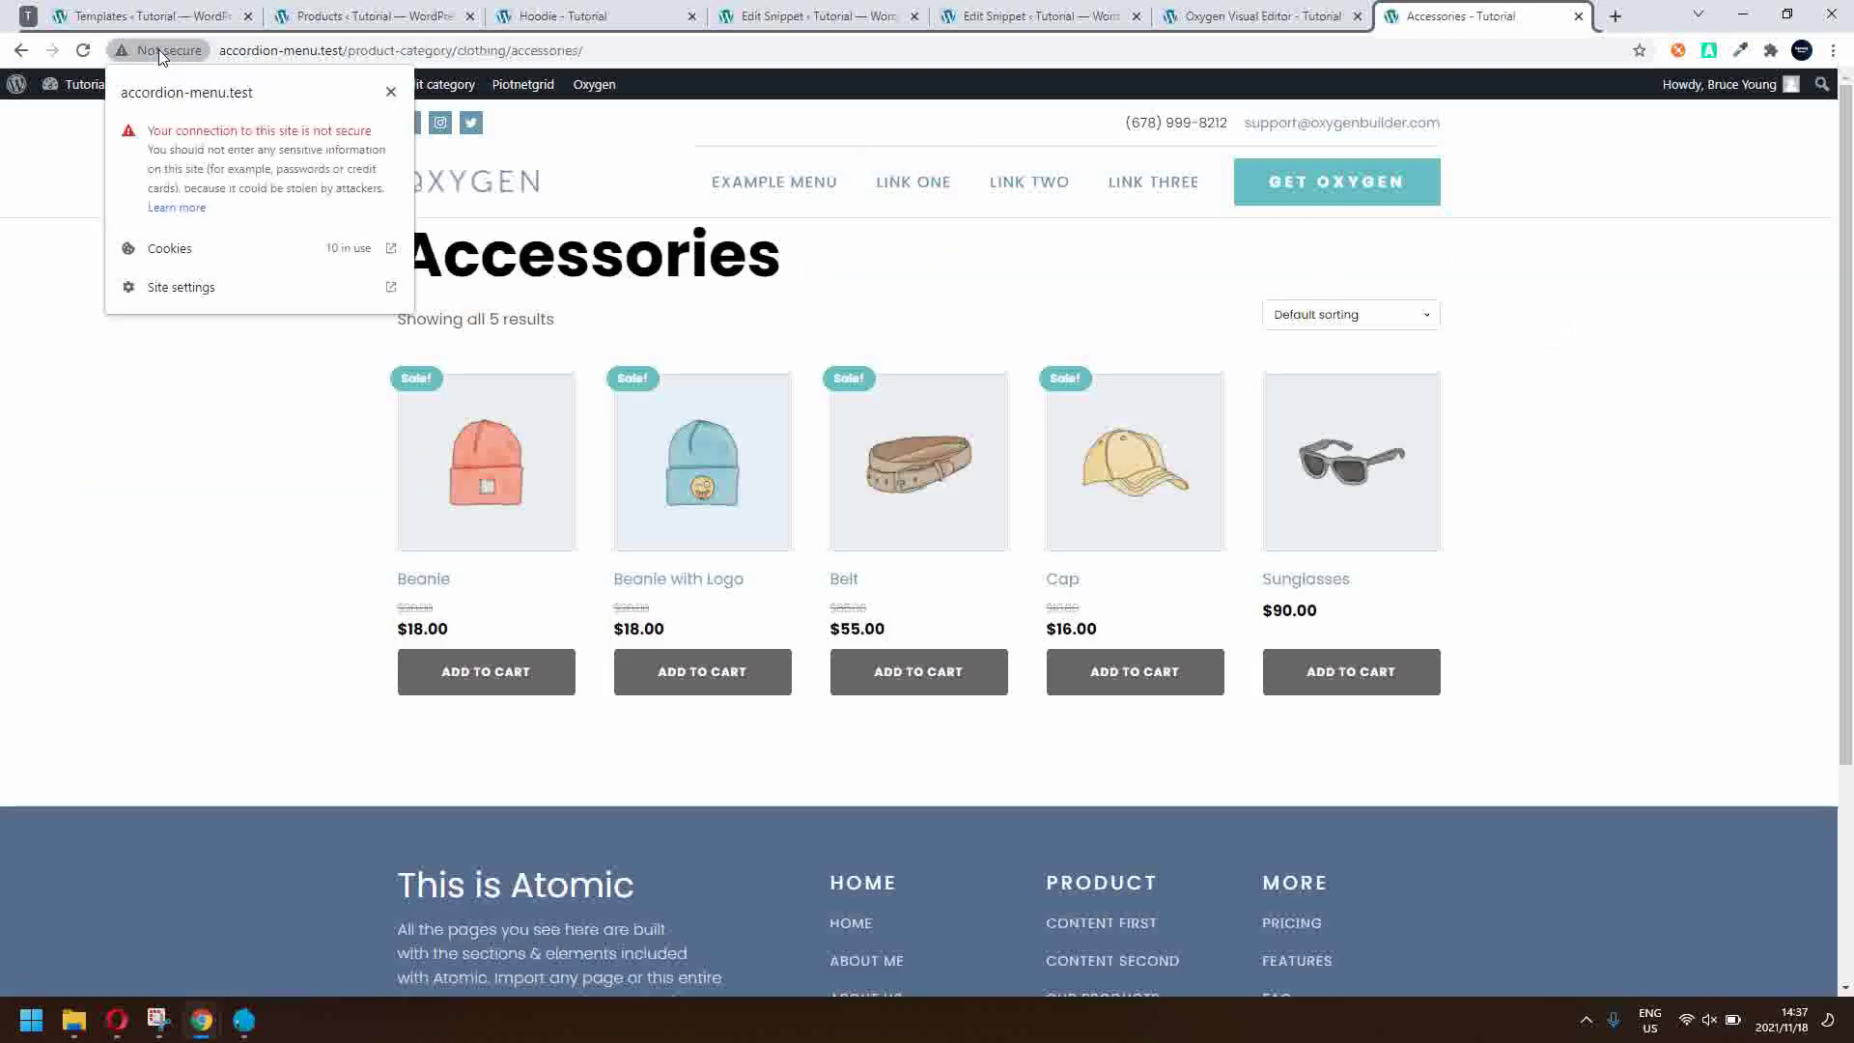
{"action": "left_click", "coordinate": [246, 255]}
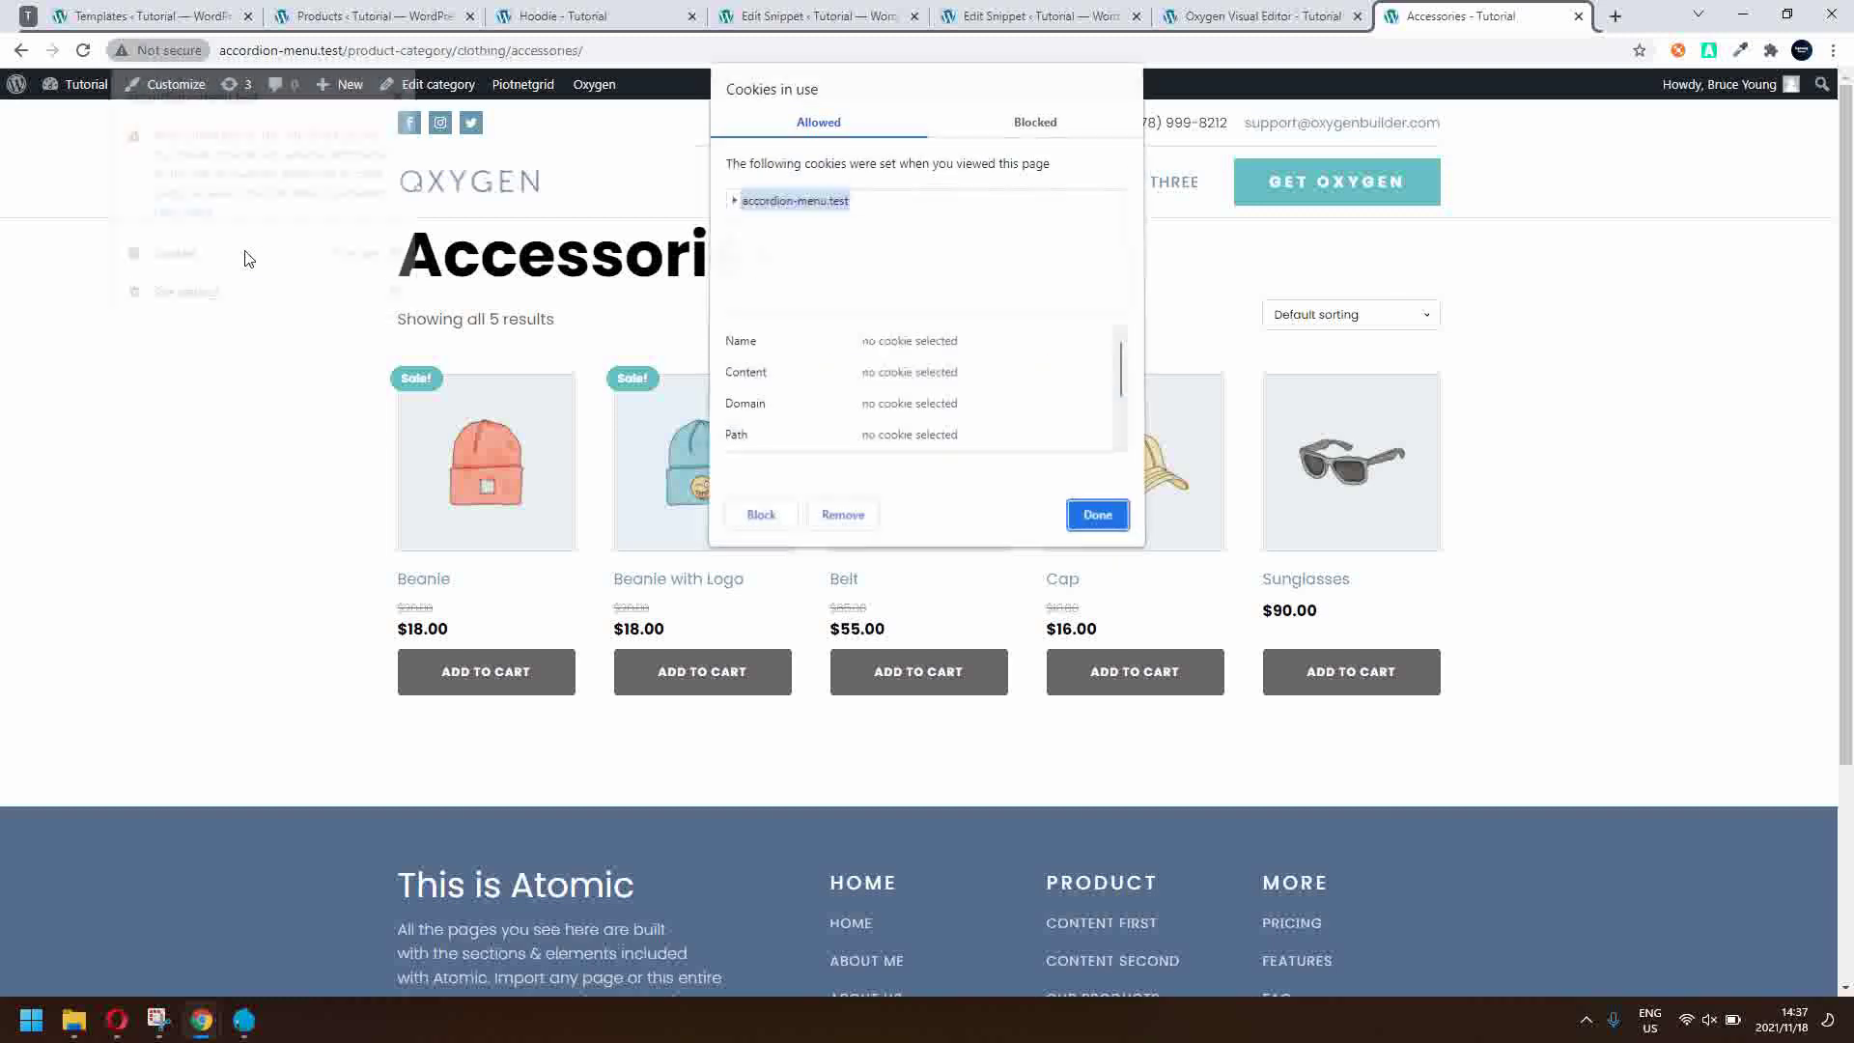
{"action": "left_click", "coordinate": [736, 202]}
{"action": "left_click", "coordinate": [756, 223]}
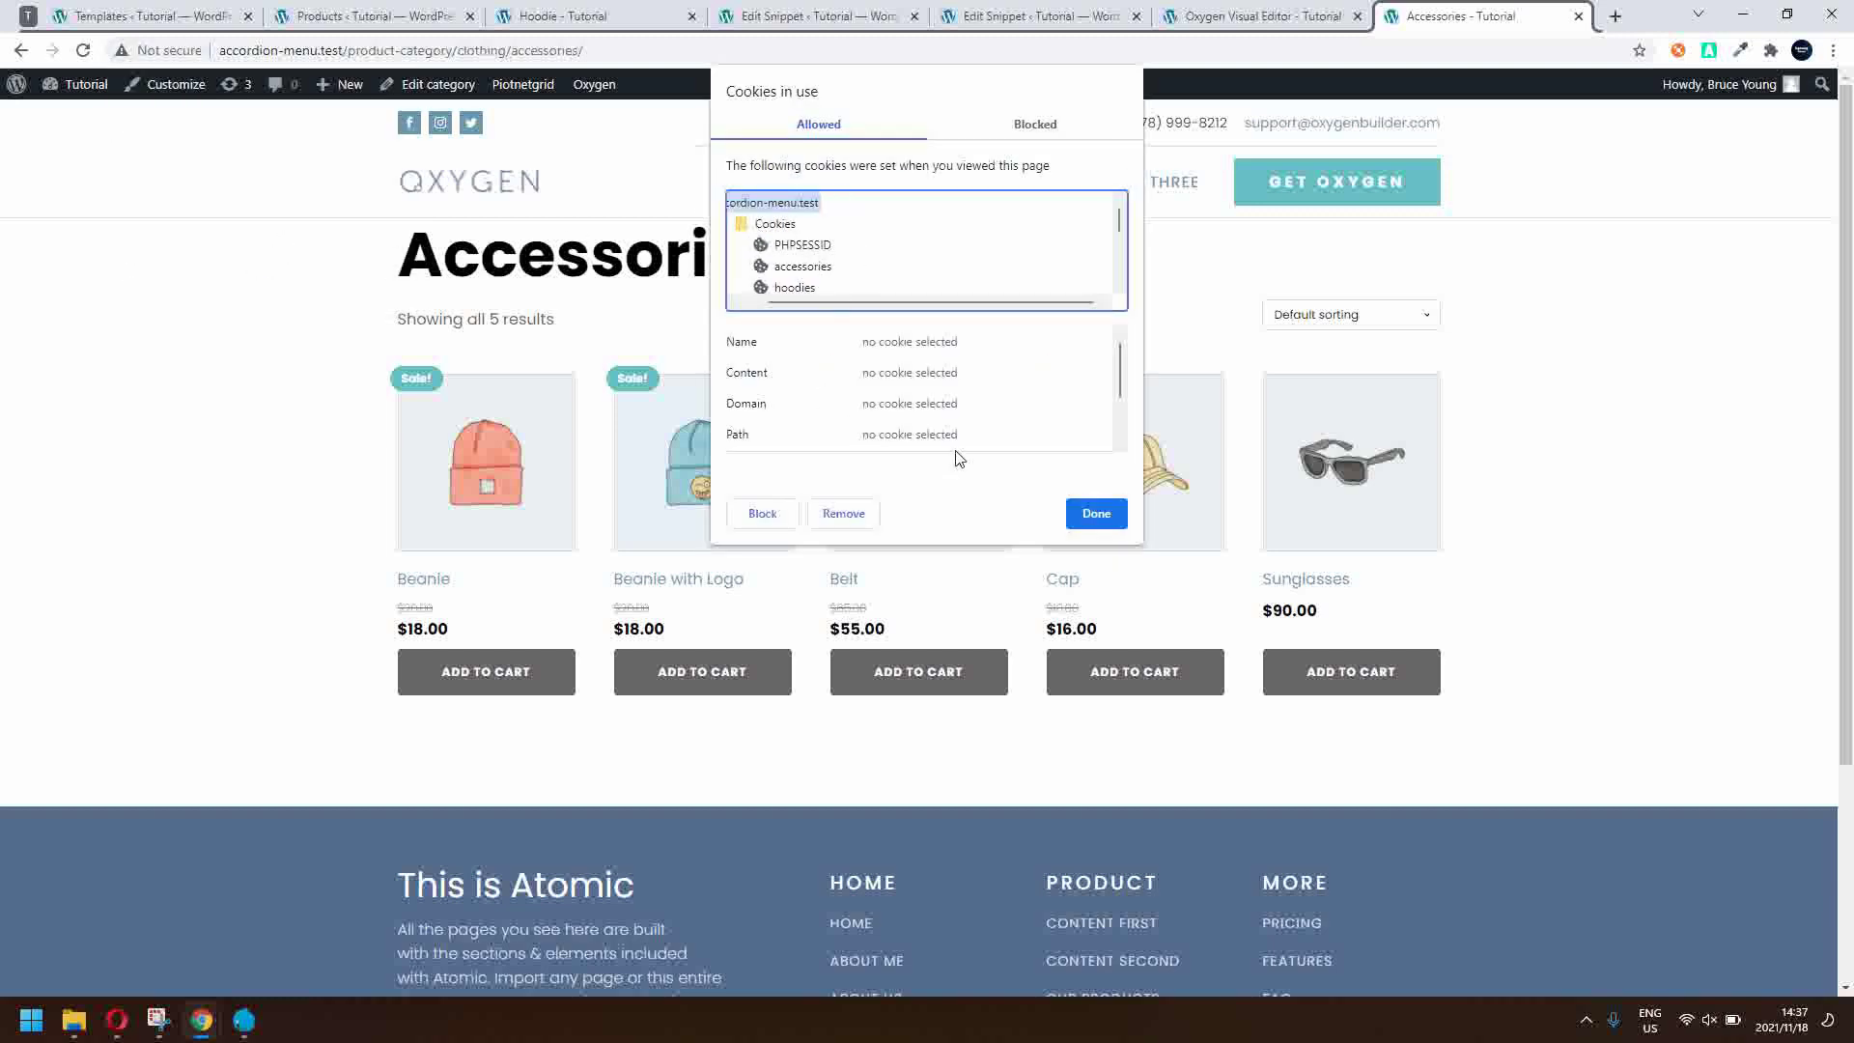
{"action": "left_click", "coordinate": [1094, 513]}
- Go back to the Shop, open the Album product, and visit the Music category
{"action": "left_click", "coordinate": [19, 51]}
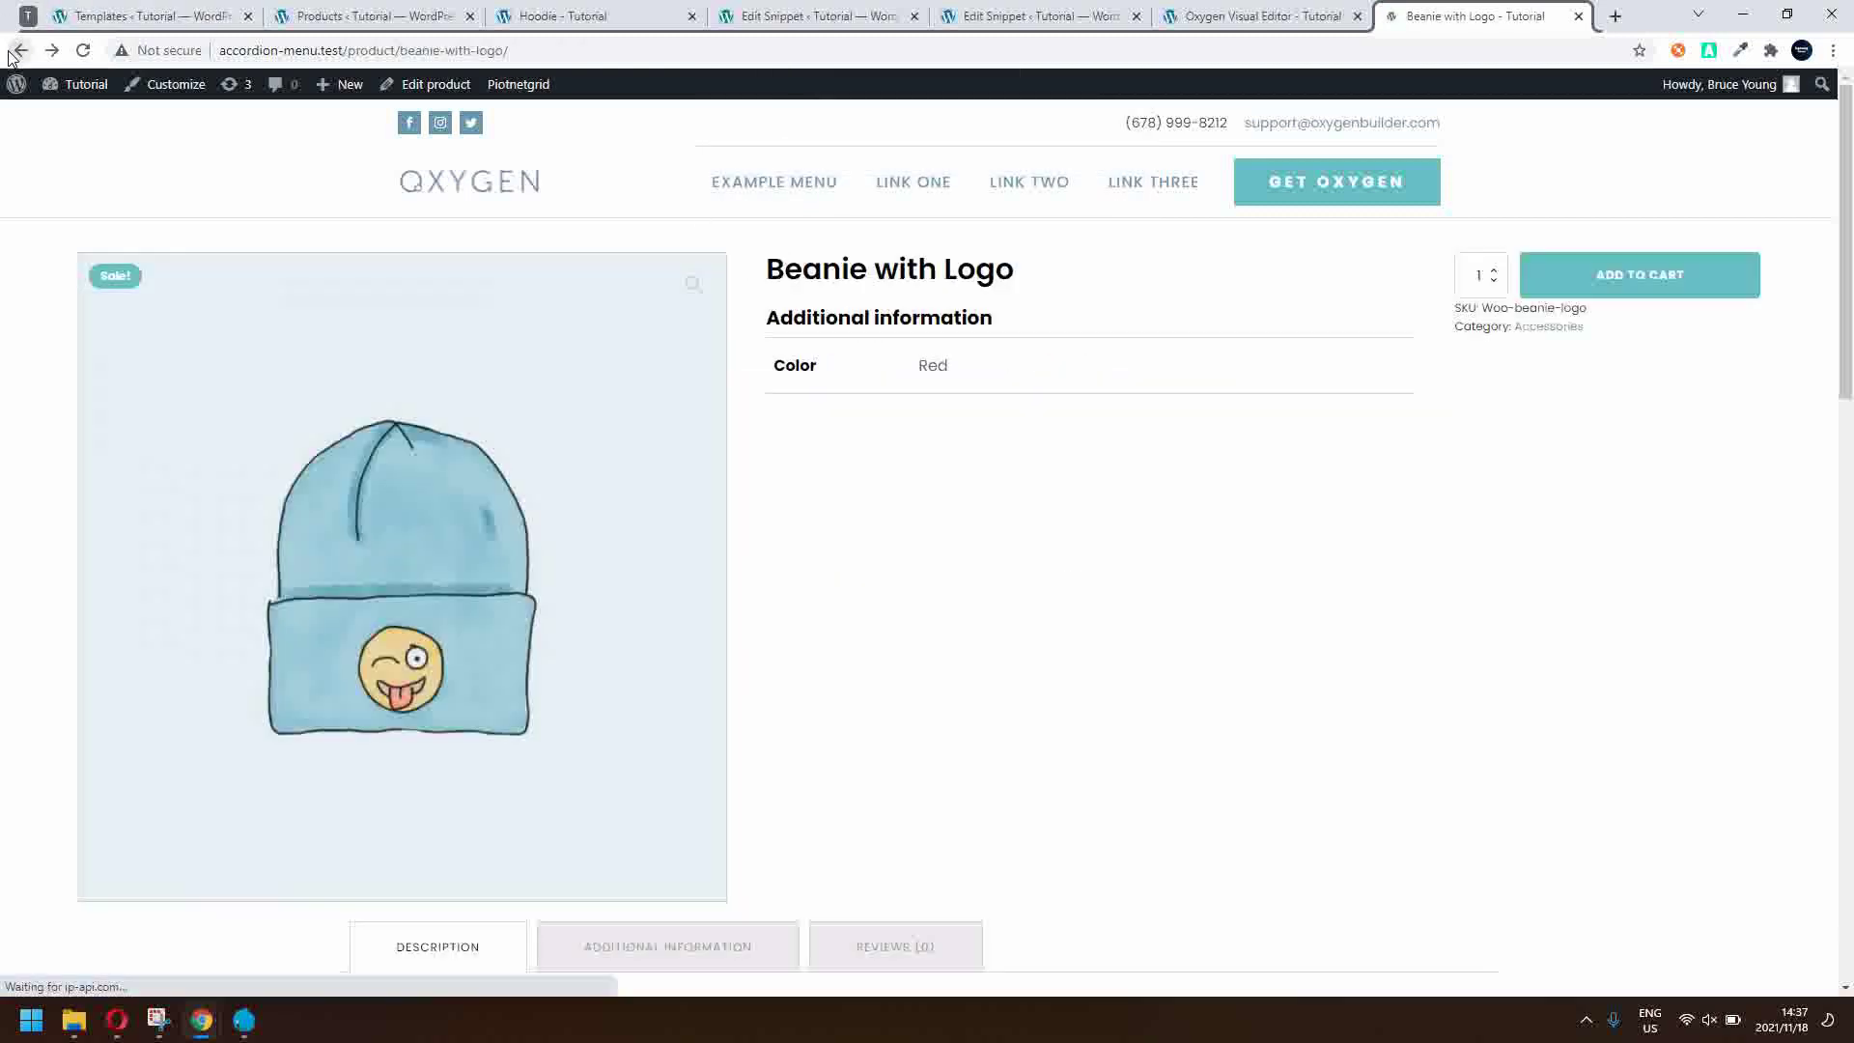
{"action": "left_click", "coordinate": [20, 50]}
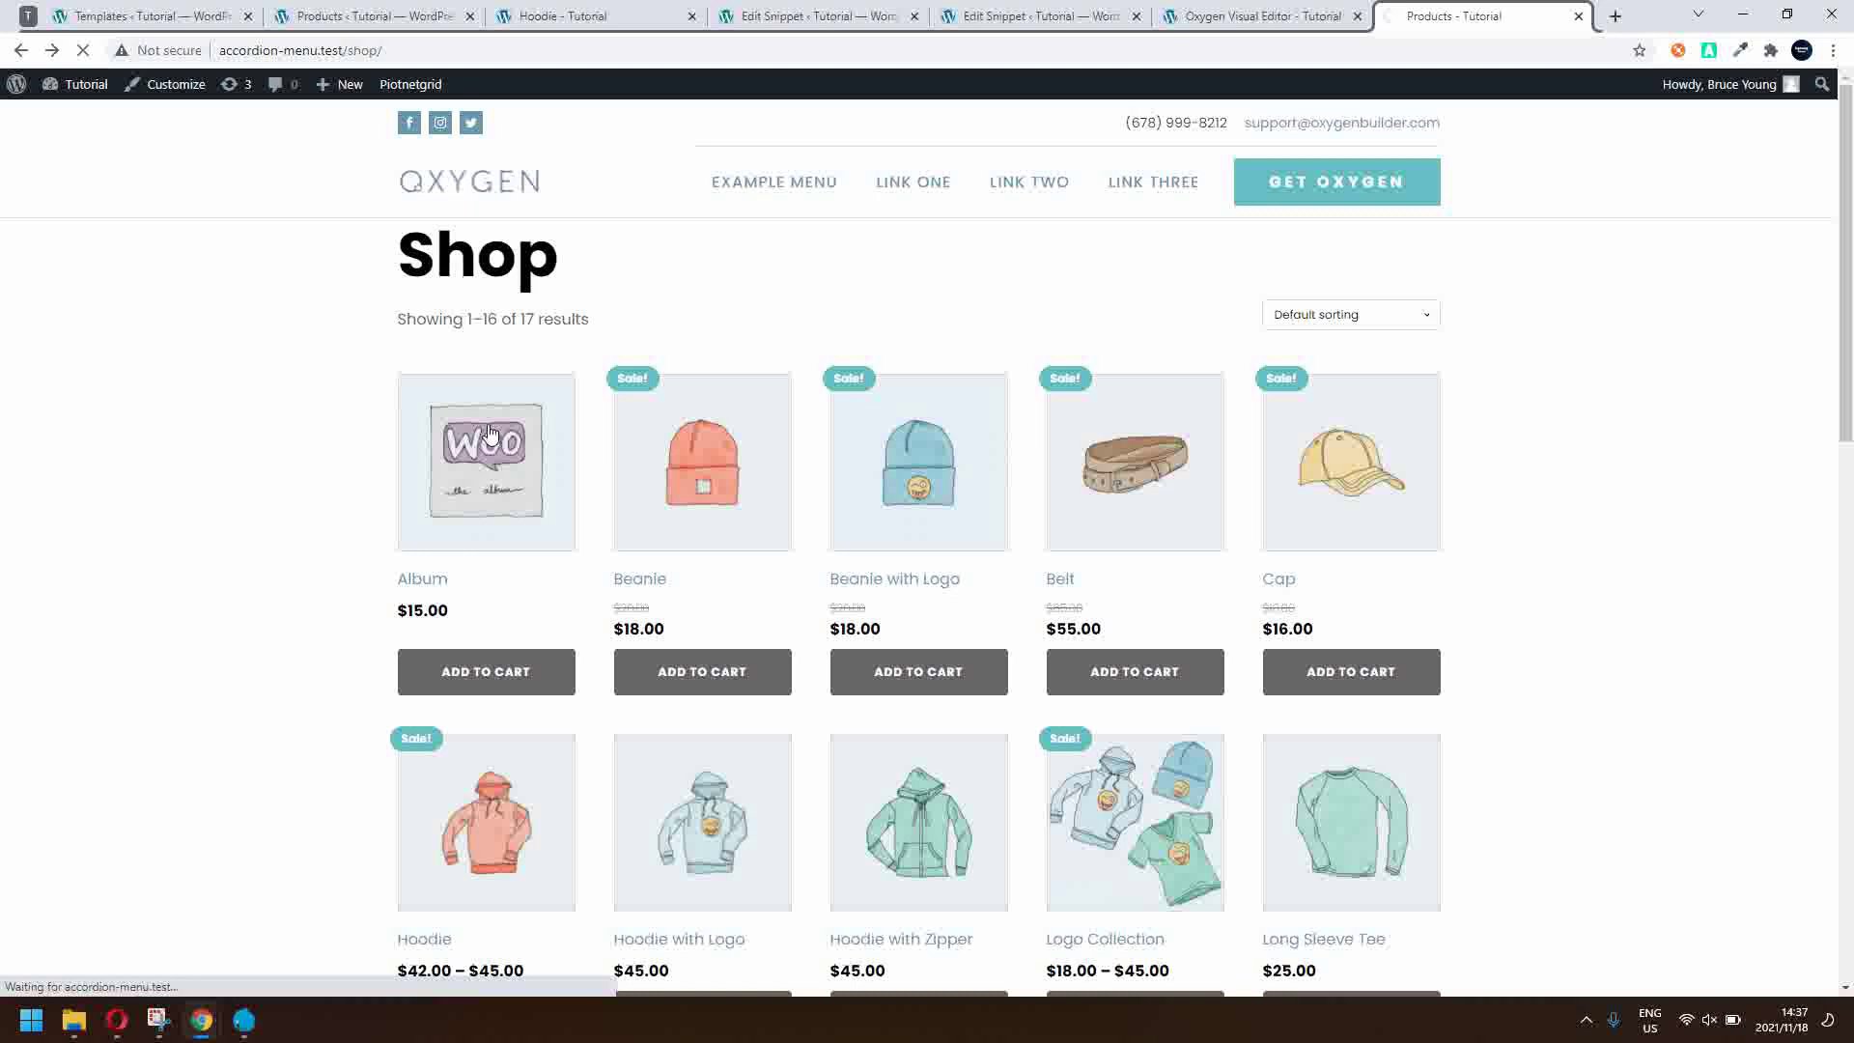
{"action": "left_click", "coordinate": [489, 435]}
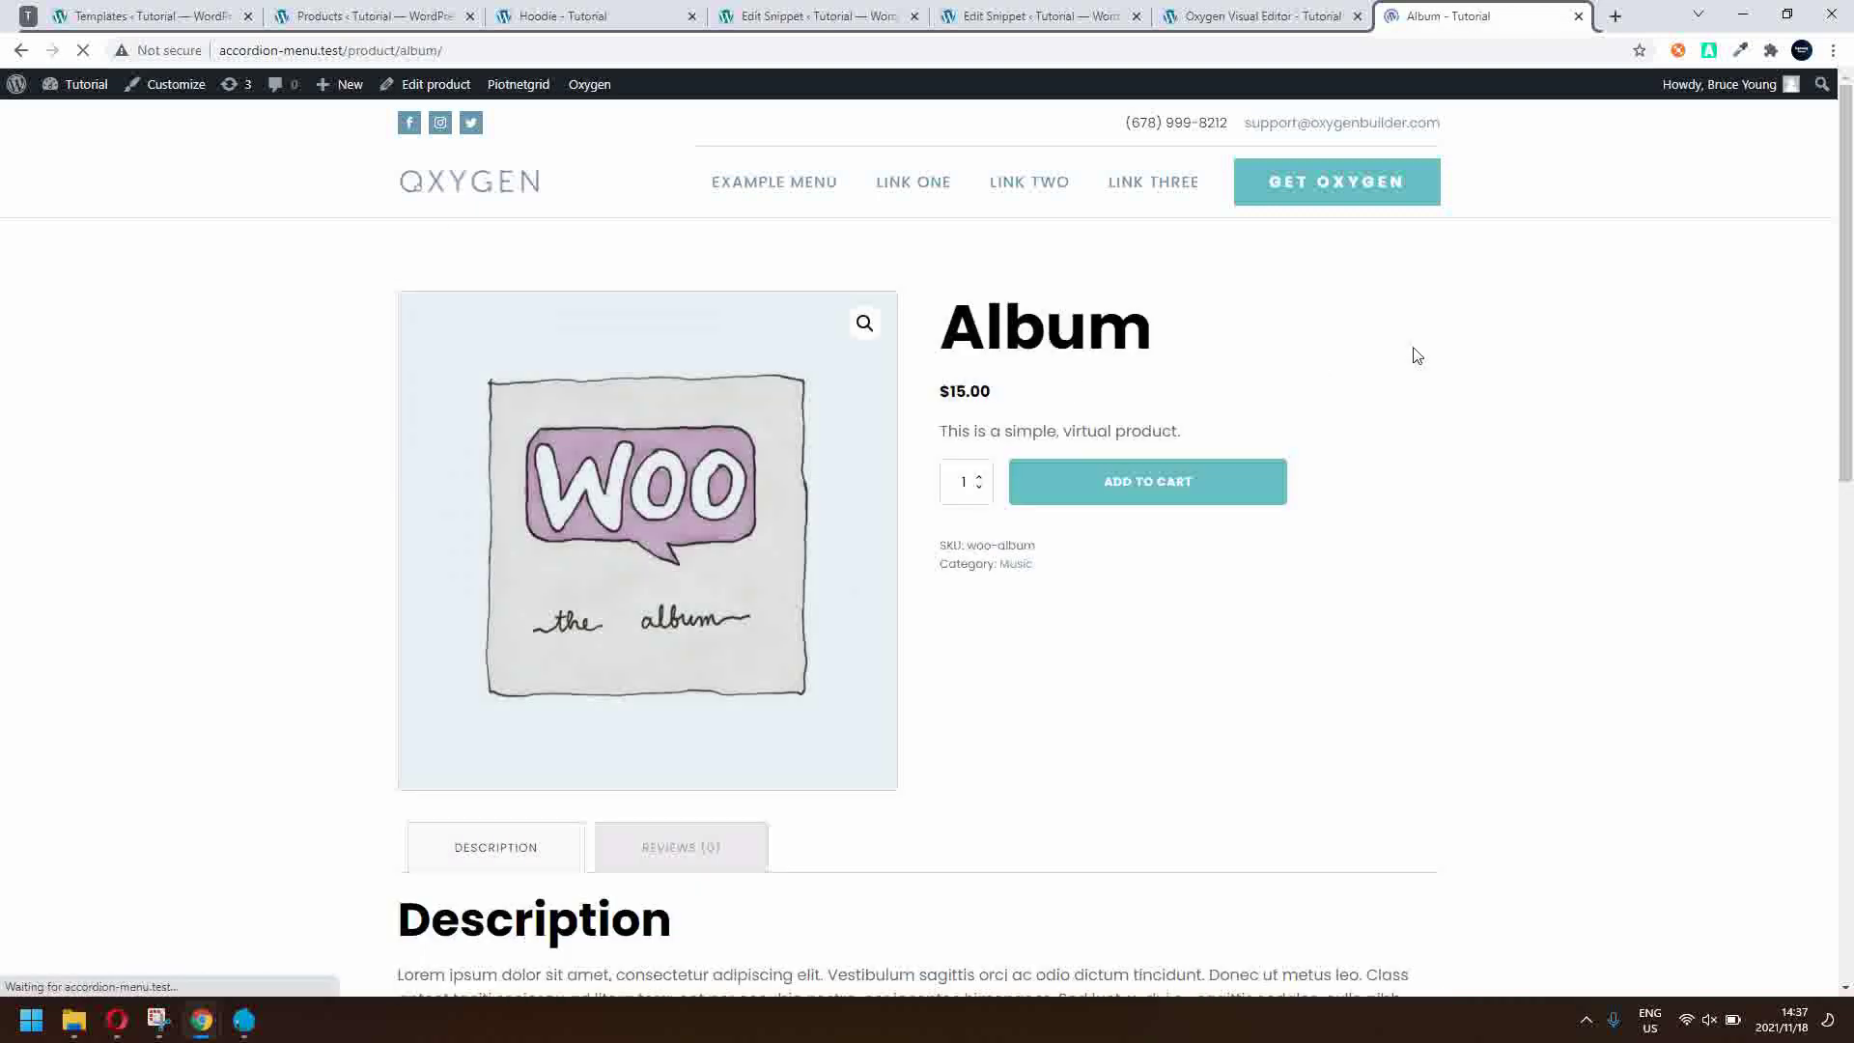
{"action": "left_click", "coordinate": [1016, 567]}
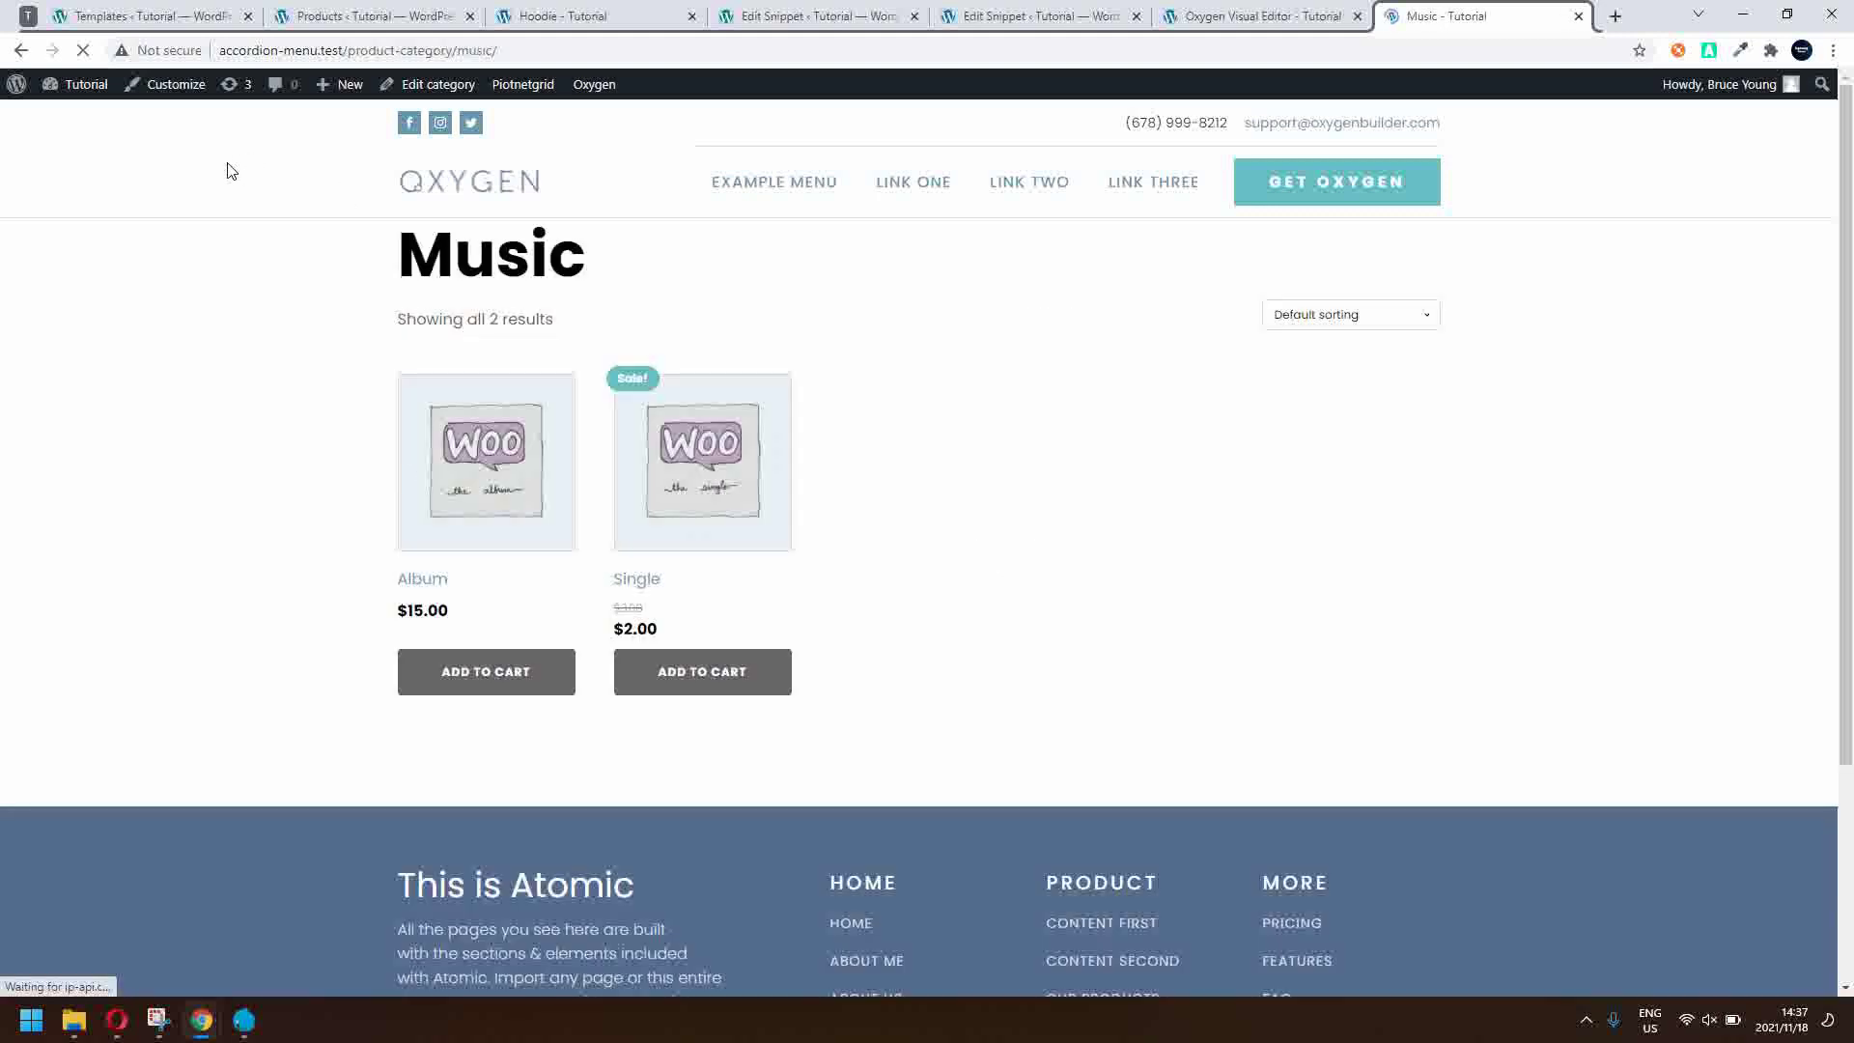
- Check the site's cookie list for the new music cookie beside accessories and hoodies
{"action": "left_click", "coordinate": [159, 50]}
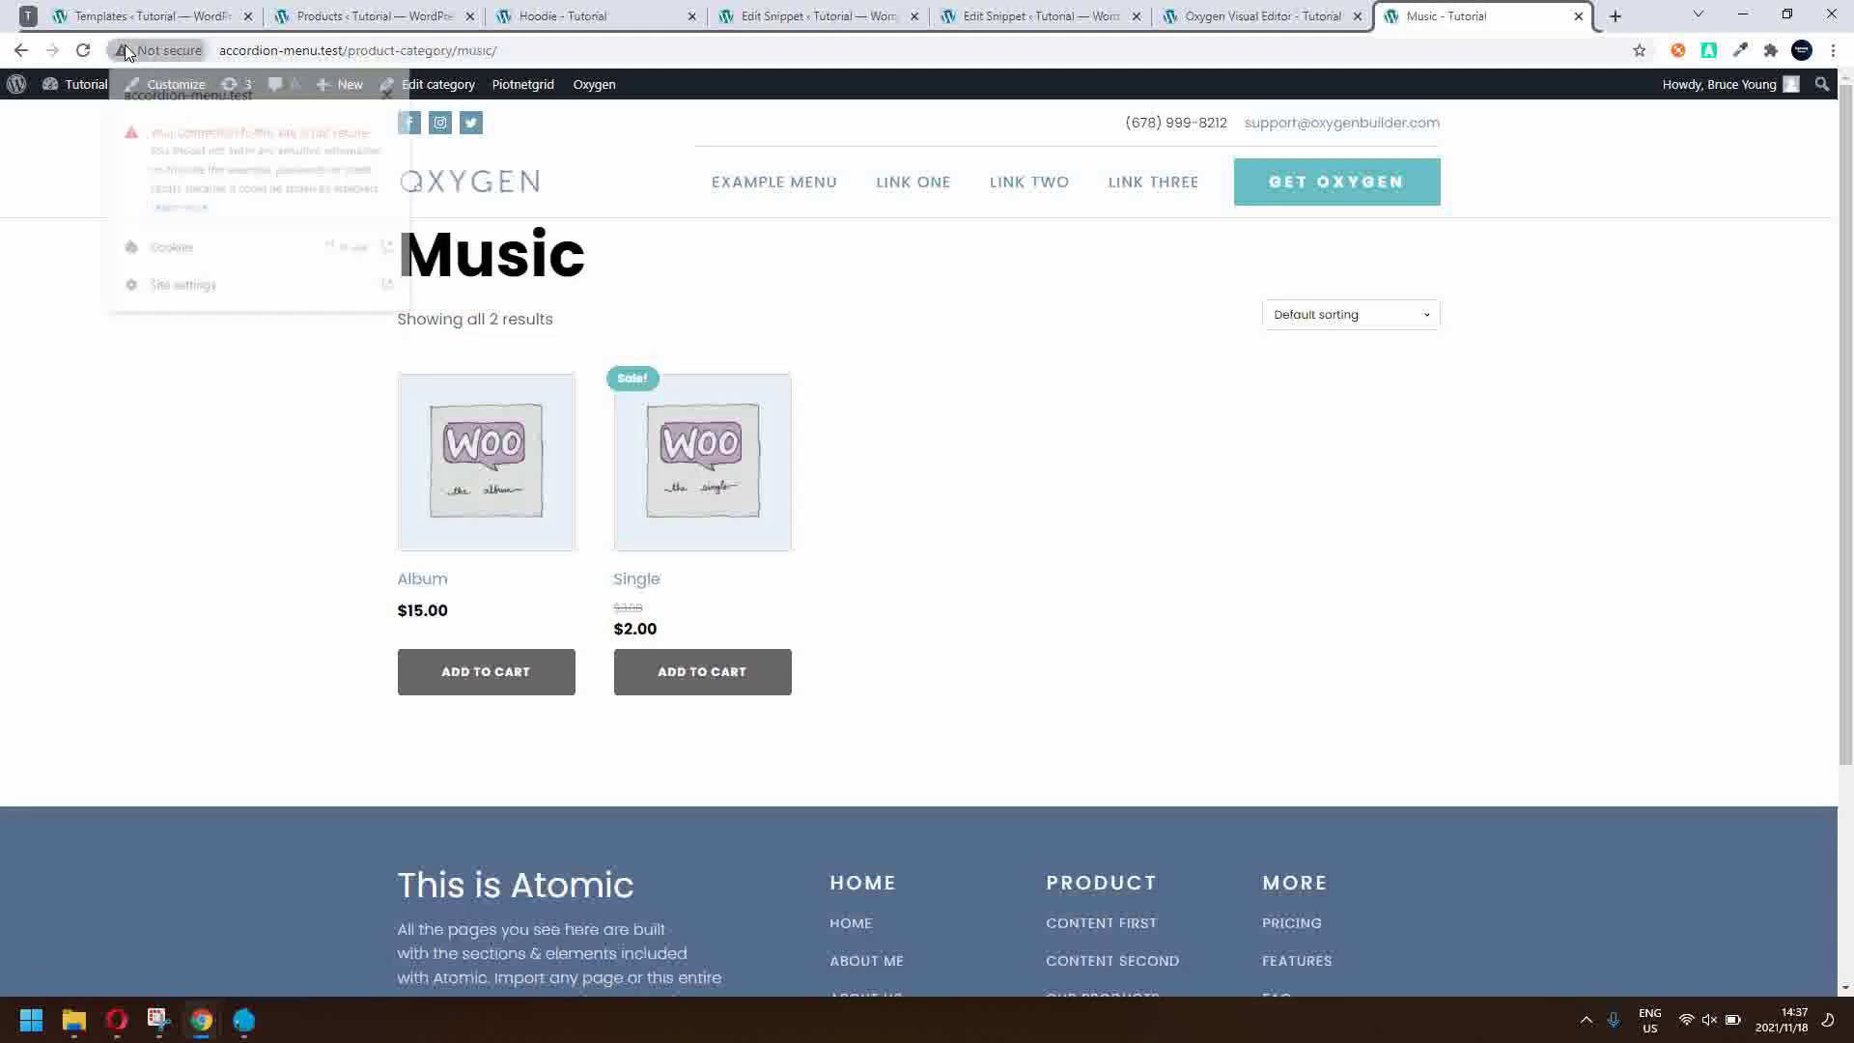
{"action": "left_click", "coordinate": [189, 260]}
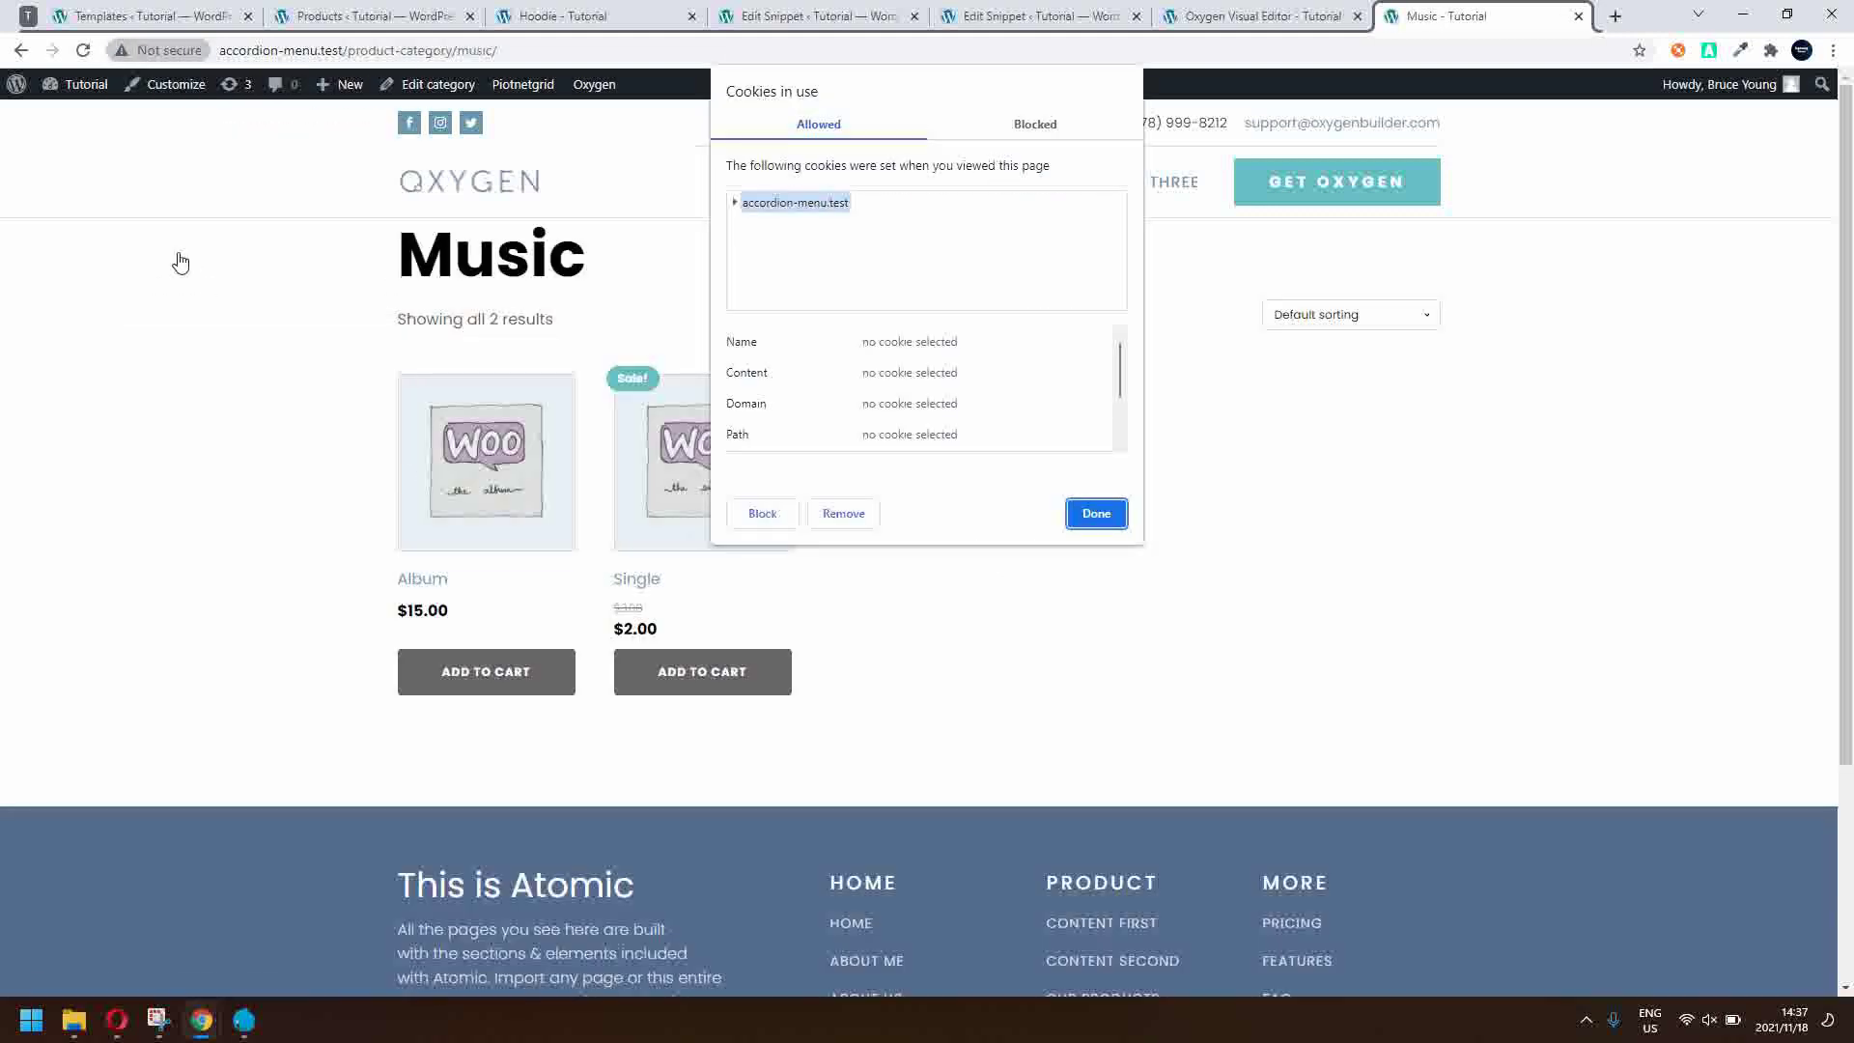
{"action": "left_click", "coordinate": [735, 203]}
{"action": "left_click", "coordinate": [754, 224]}
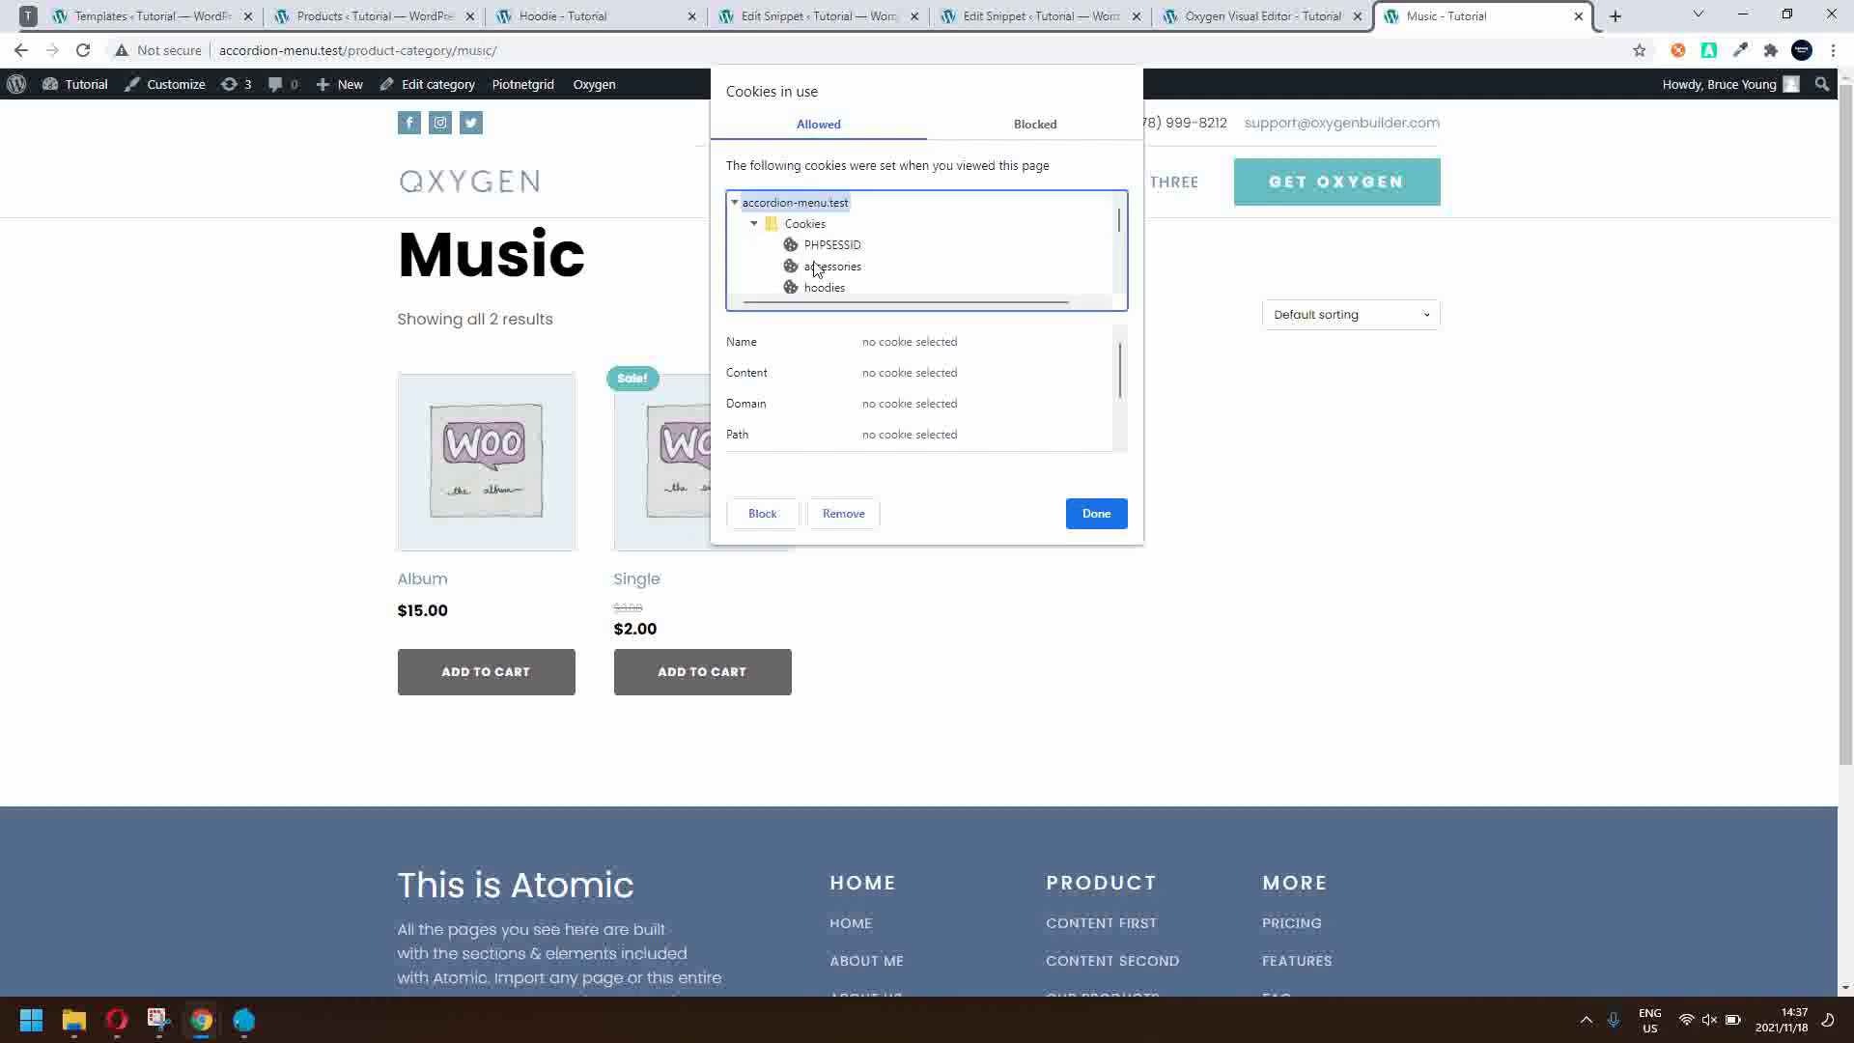
{"action": "left_click", "coordinate": [1119, 290]}
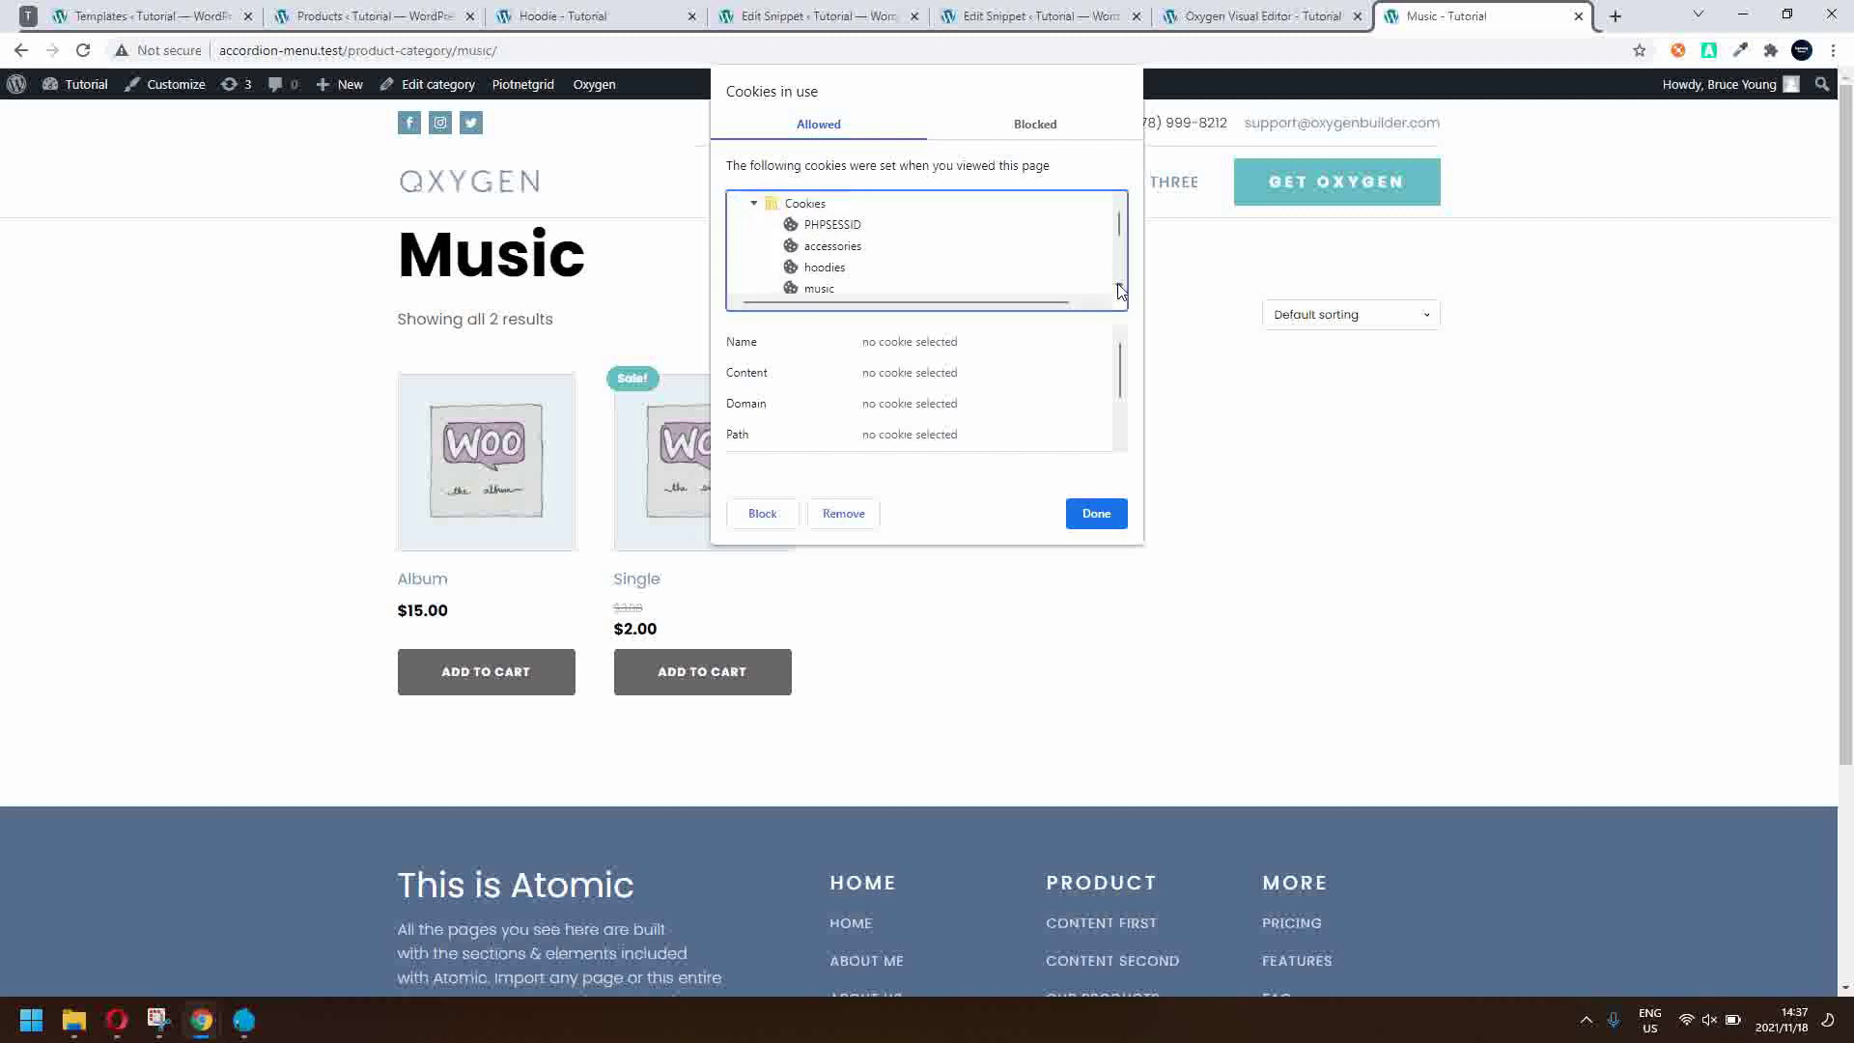
{"action": "left_click", "coordinate": [1120, 290]}
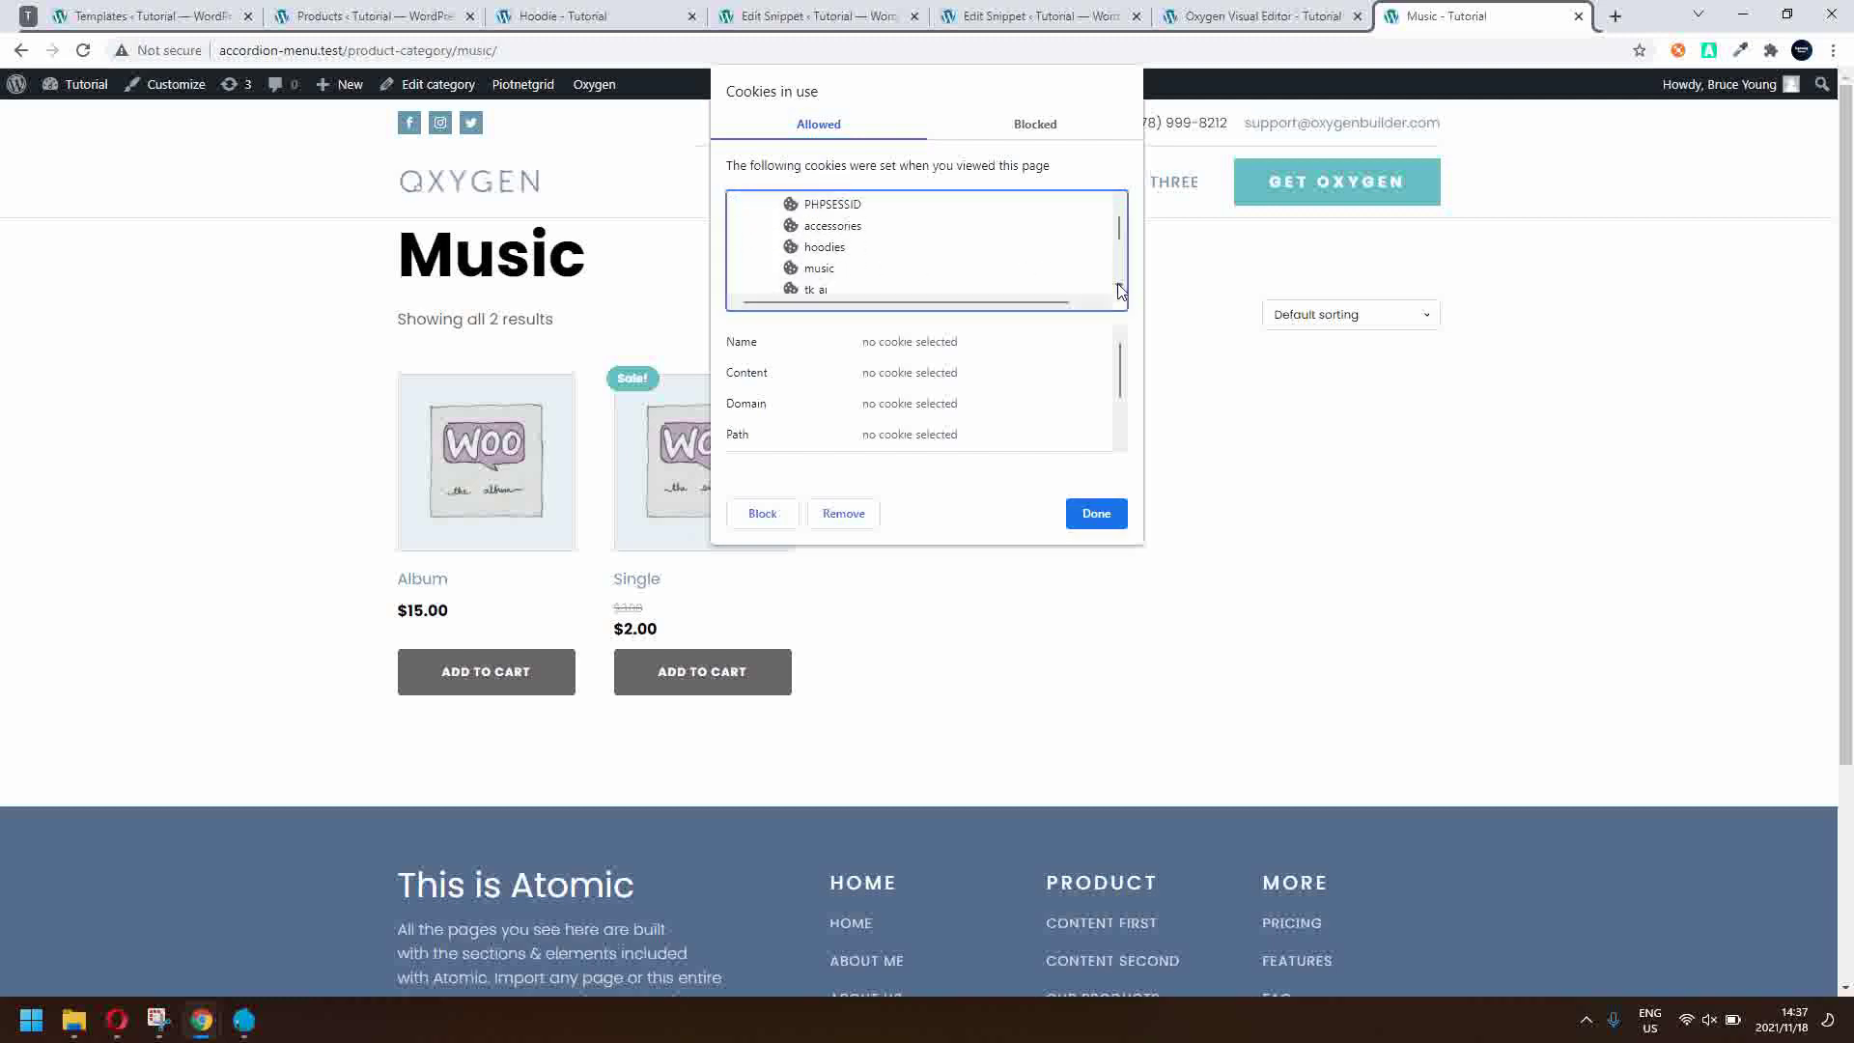
{"action": "left_click", "coordinate": [1095, 513]}
- In Oxygen, review Section #84's rule: Cookie List does not contain 'hoodies', left unchanged
{"action": "left_click", "coordinate": [1246, 16]}
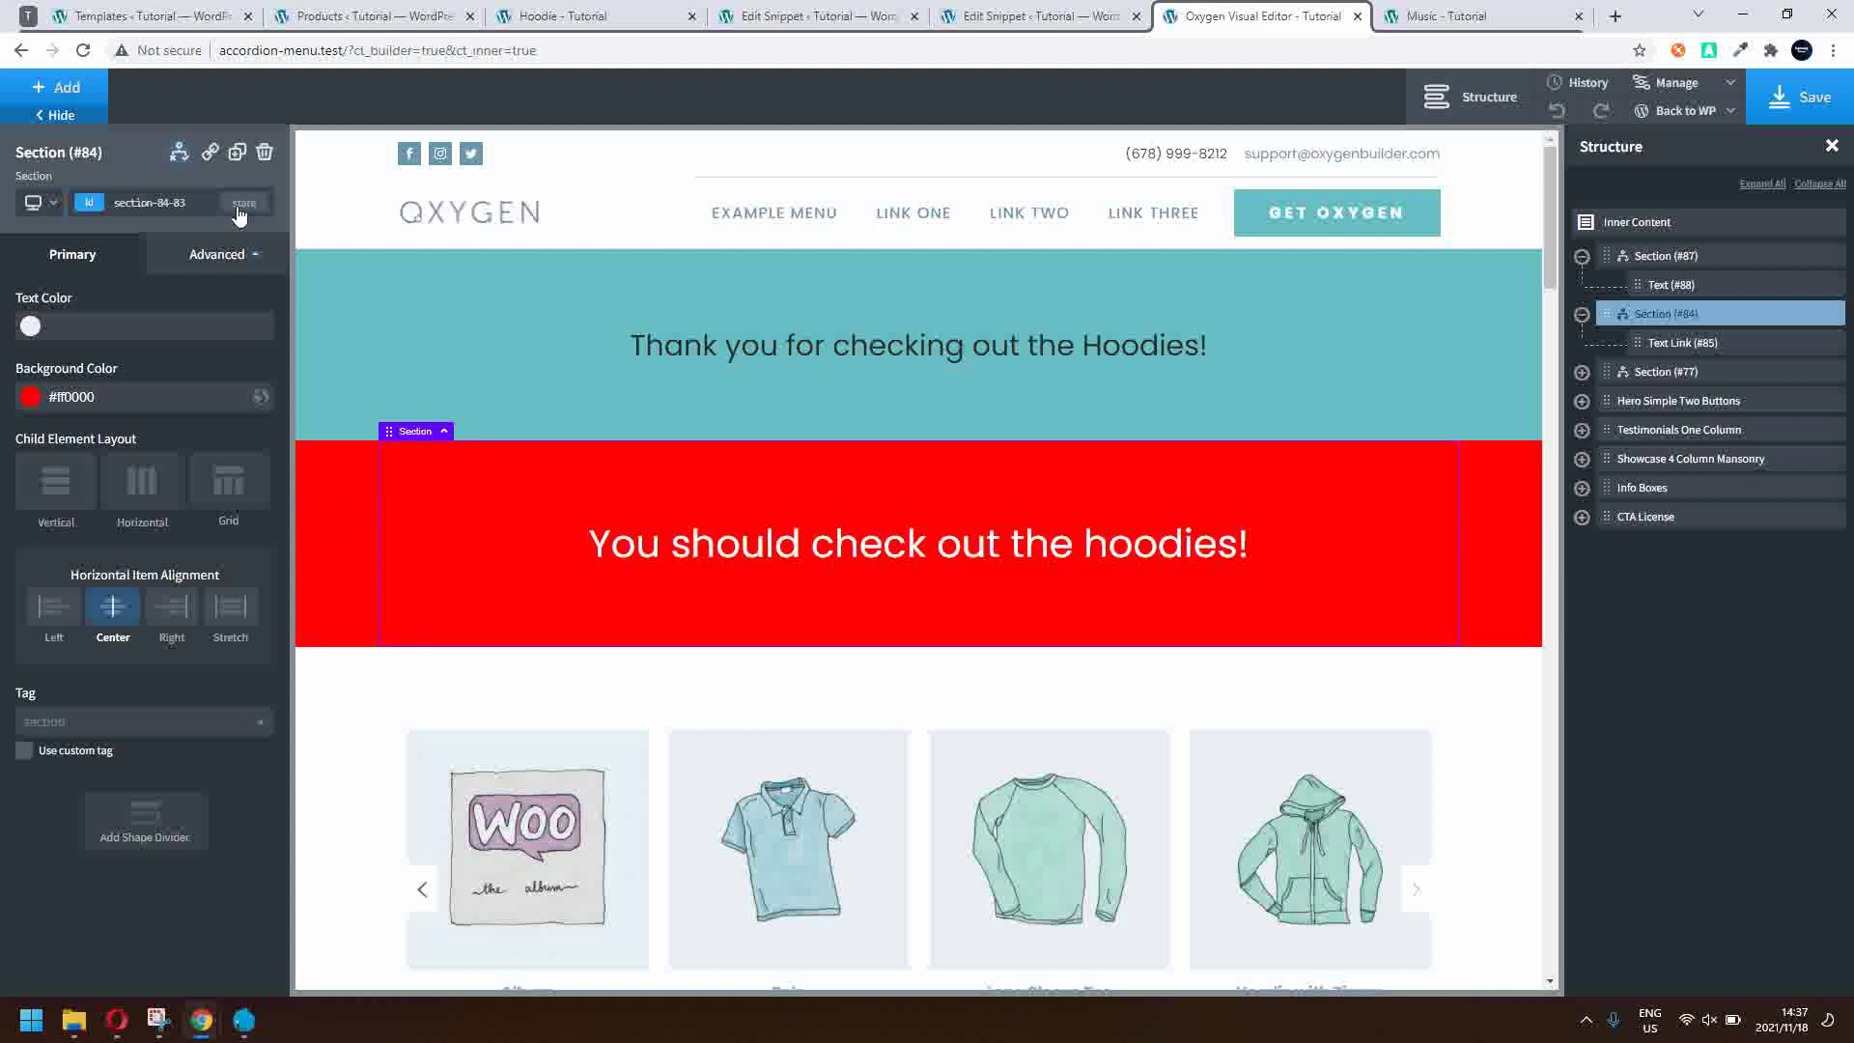
{"action": "left_click", "coordinate": [178, 158]}
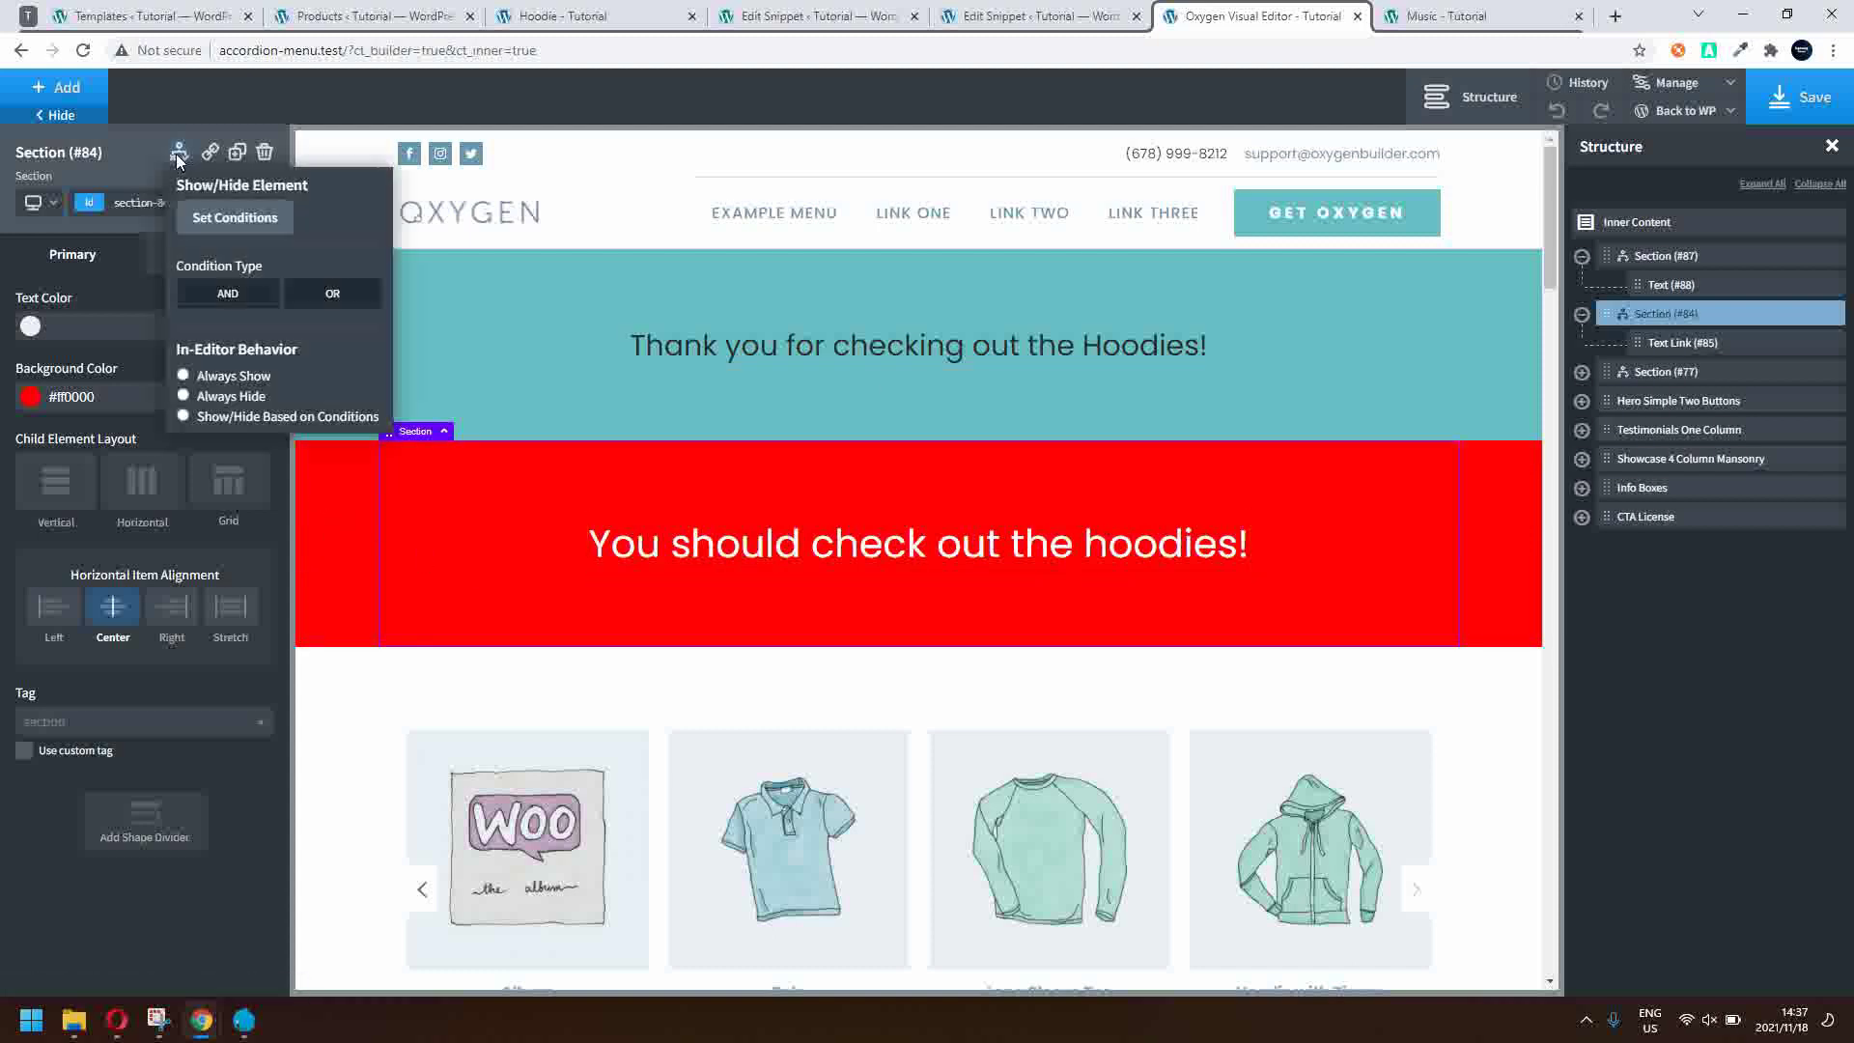
{"action": "left_click", "coordinate": [210, 225]}
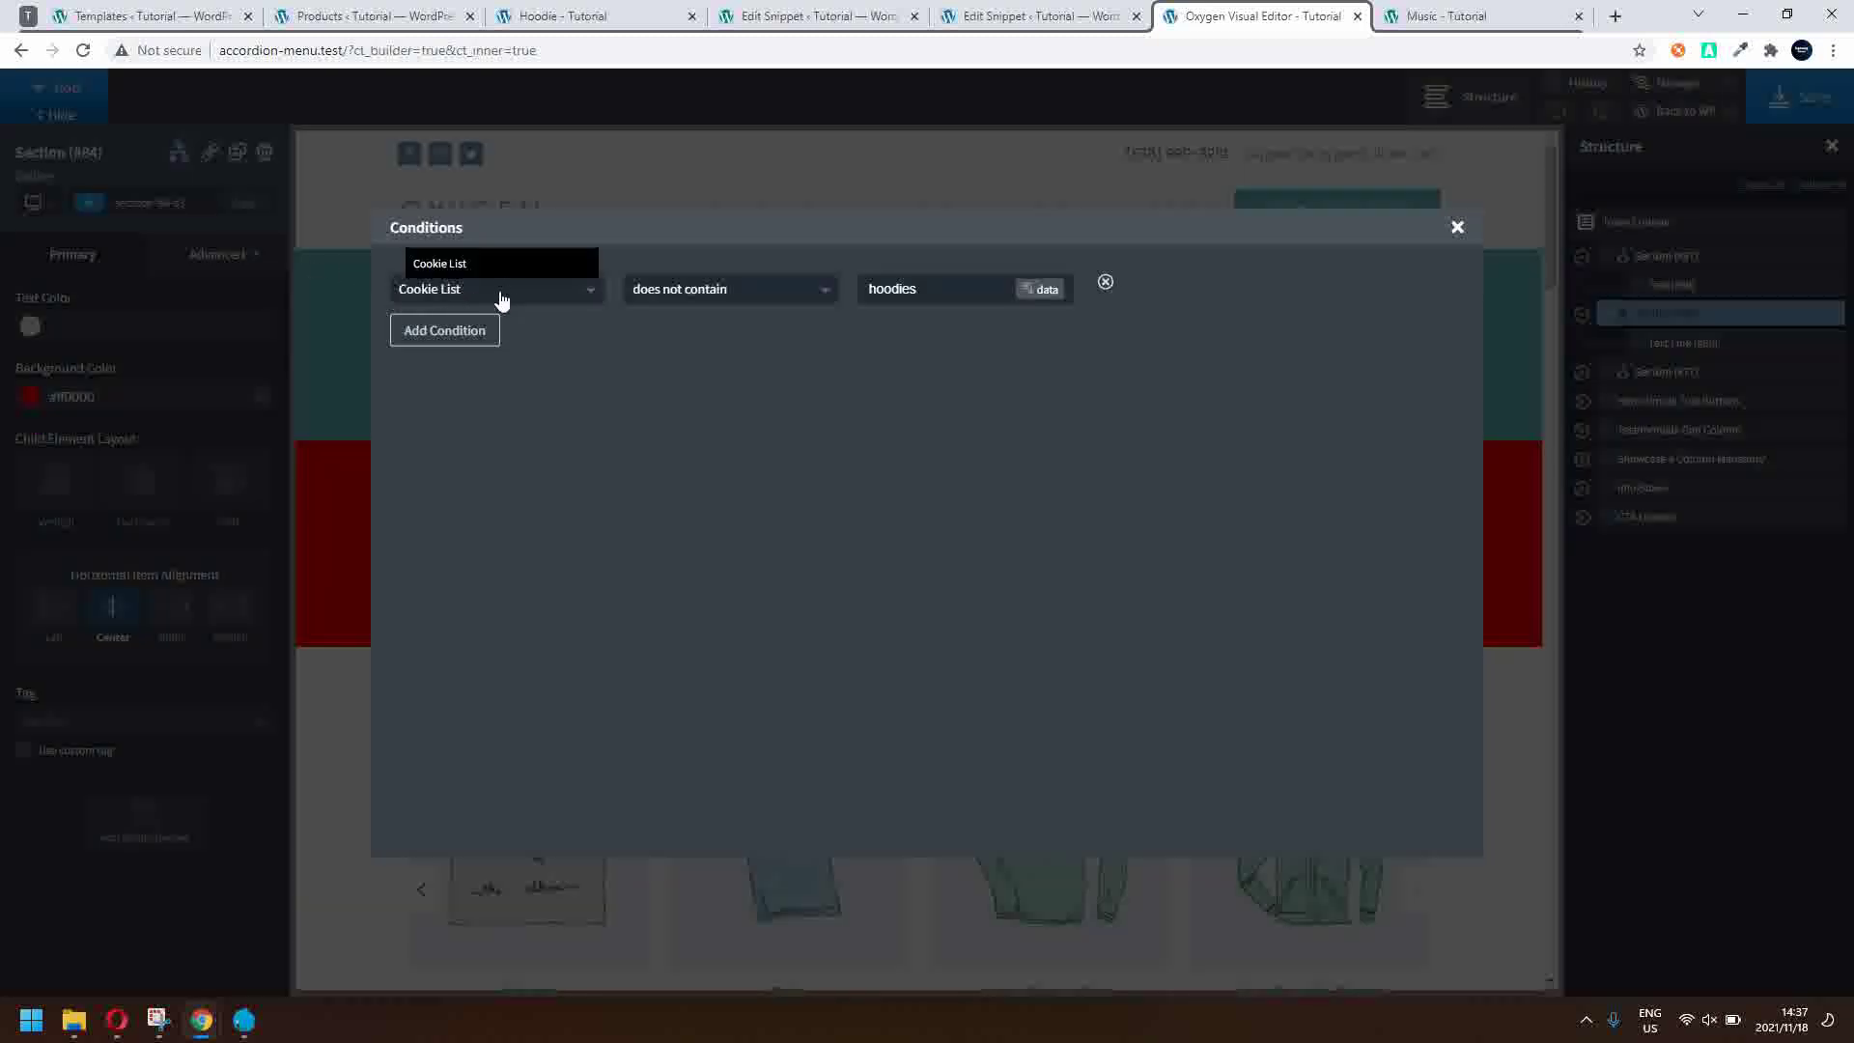
{"action": "left_click", "coordinate": [716, 304]}
{"action": "left_click", "coordinate": [715, 304]}
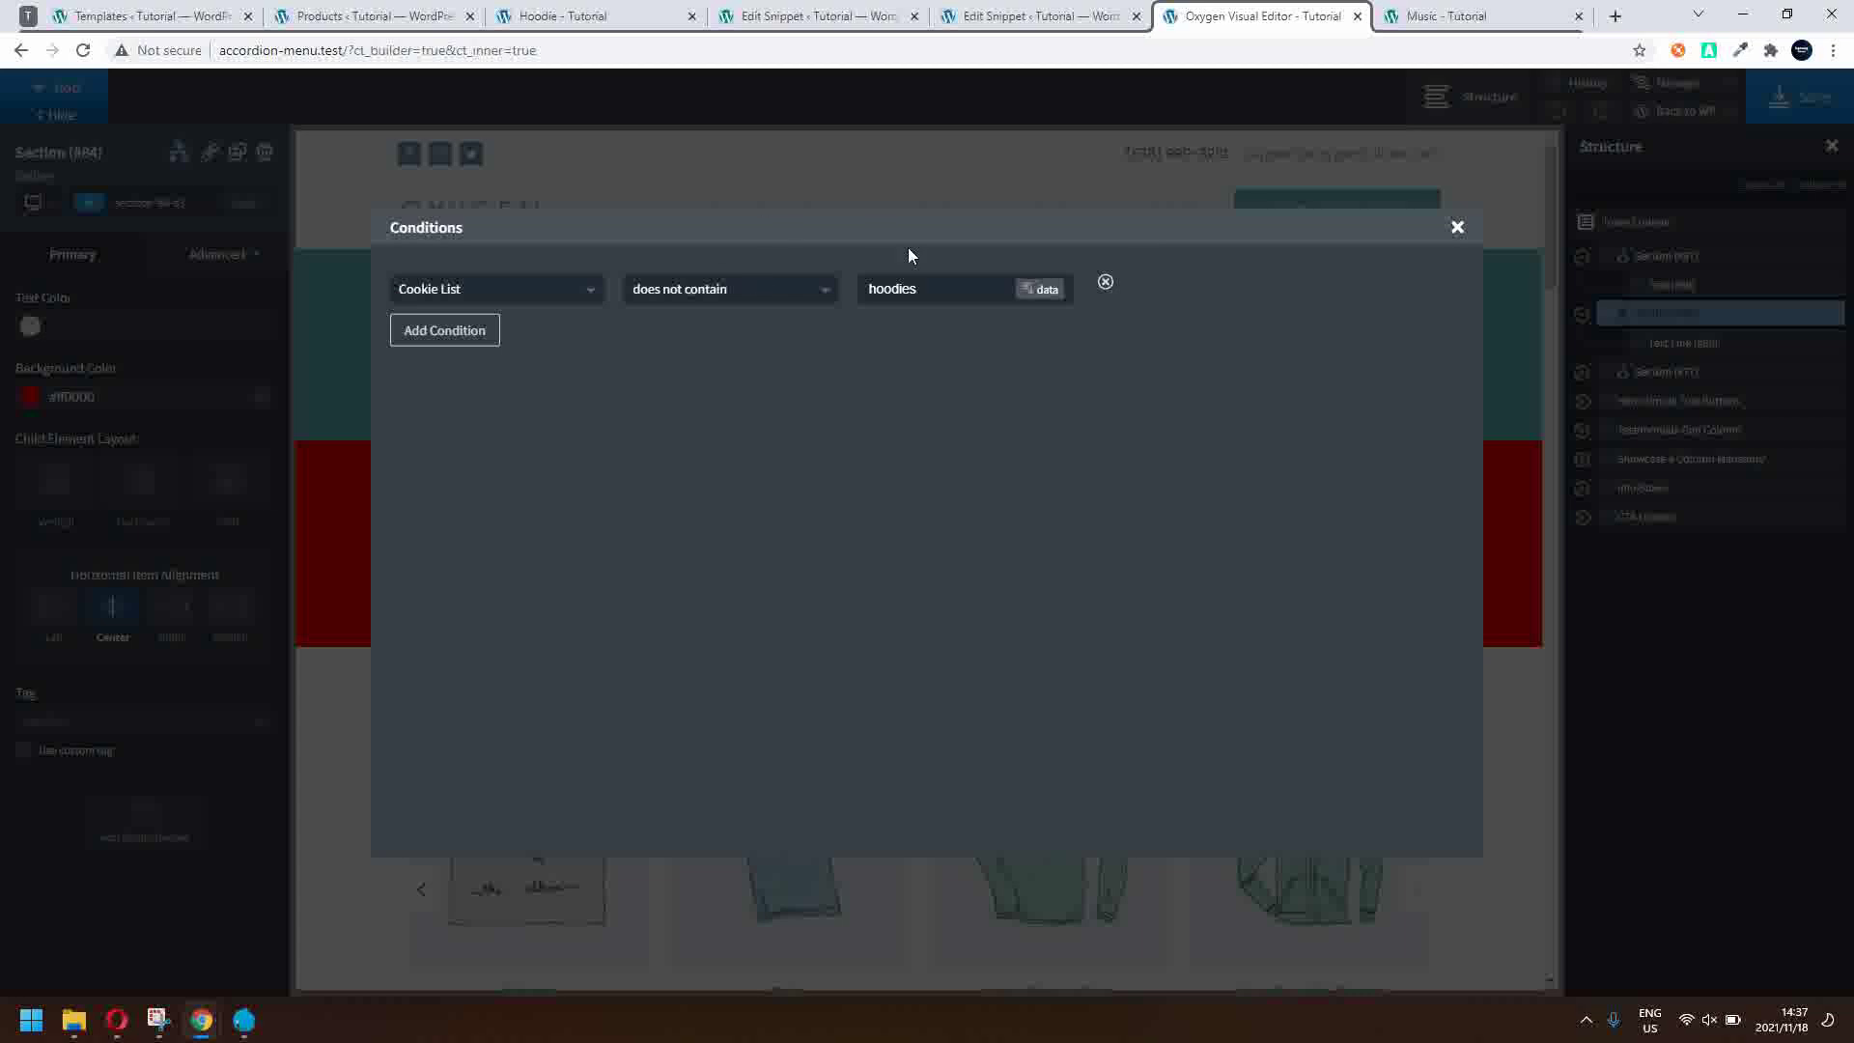
{"action": "left_click", "coordinate": [1456, 228]}
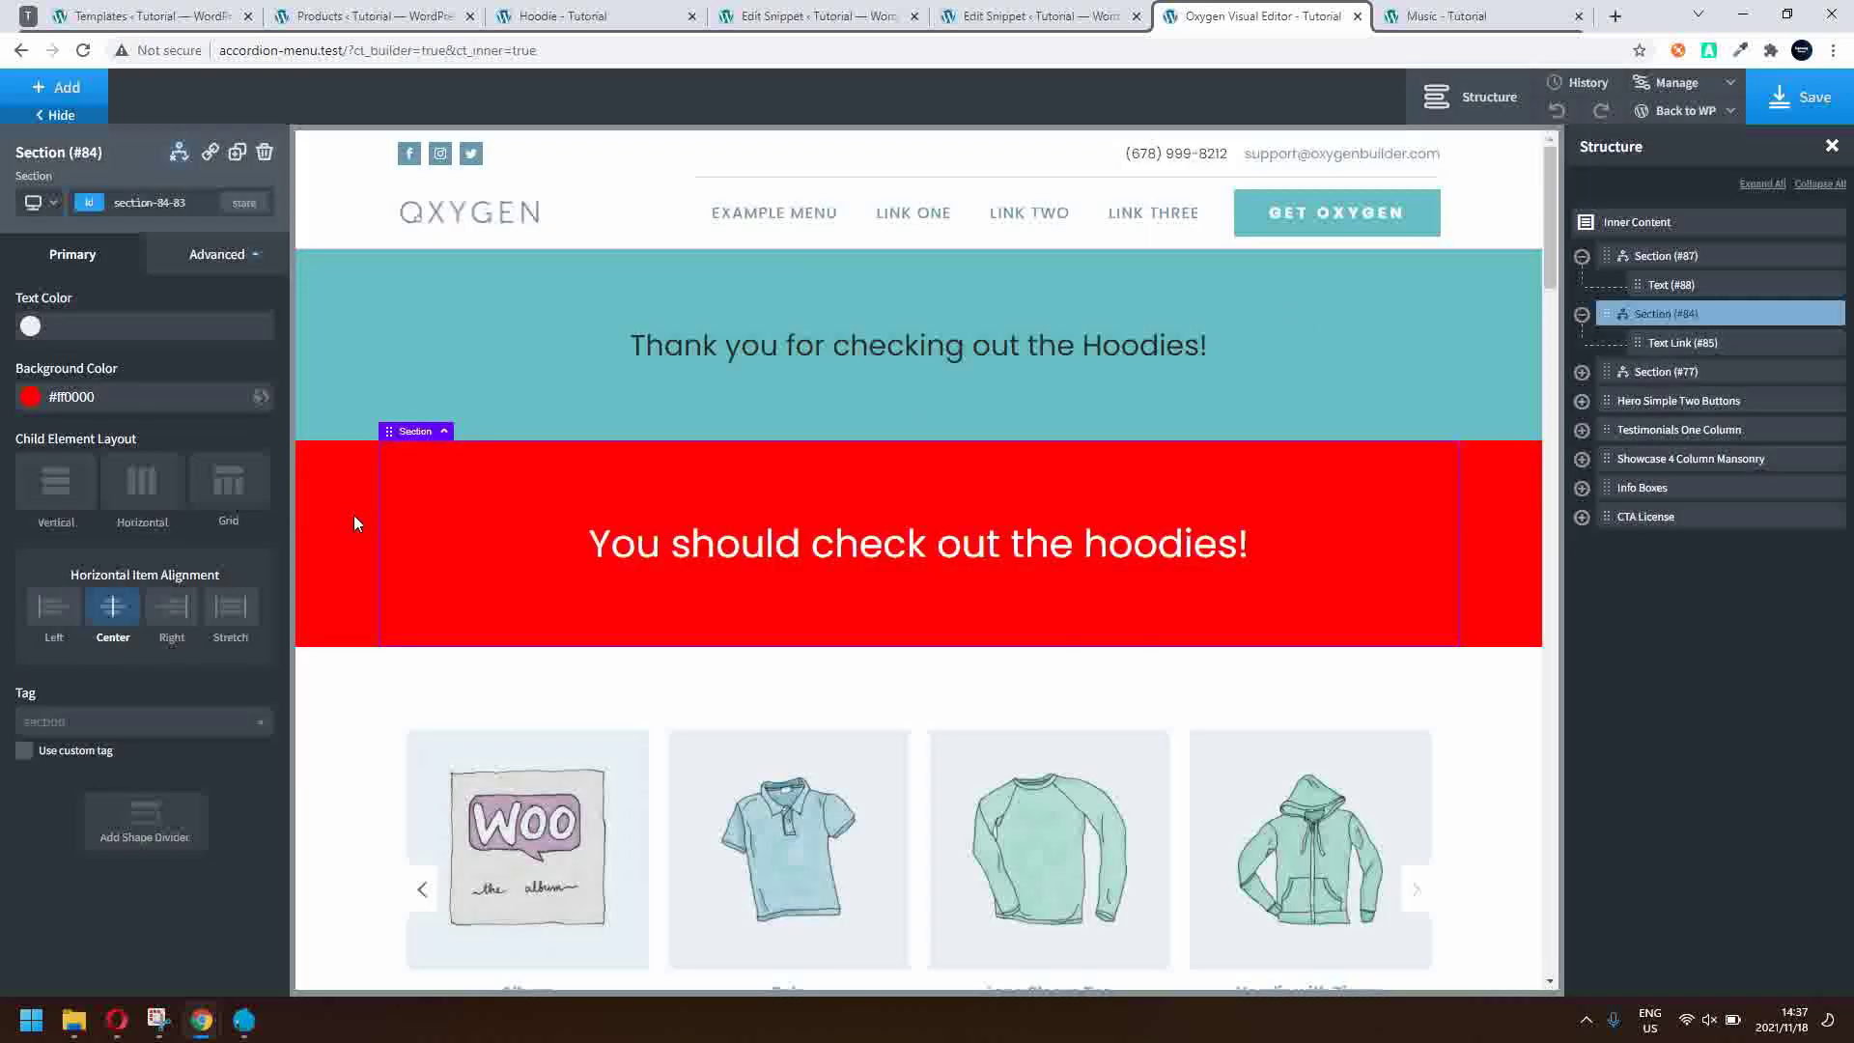
- Inspect teal Section #87's condition, Cookie List contains 'hoodies', without changing it
{"action": "left_click", "coordinate": [368, 306]}
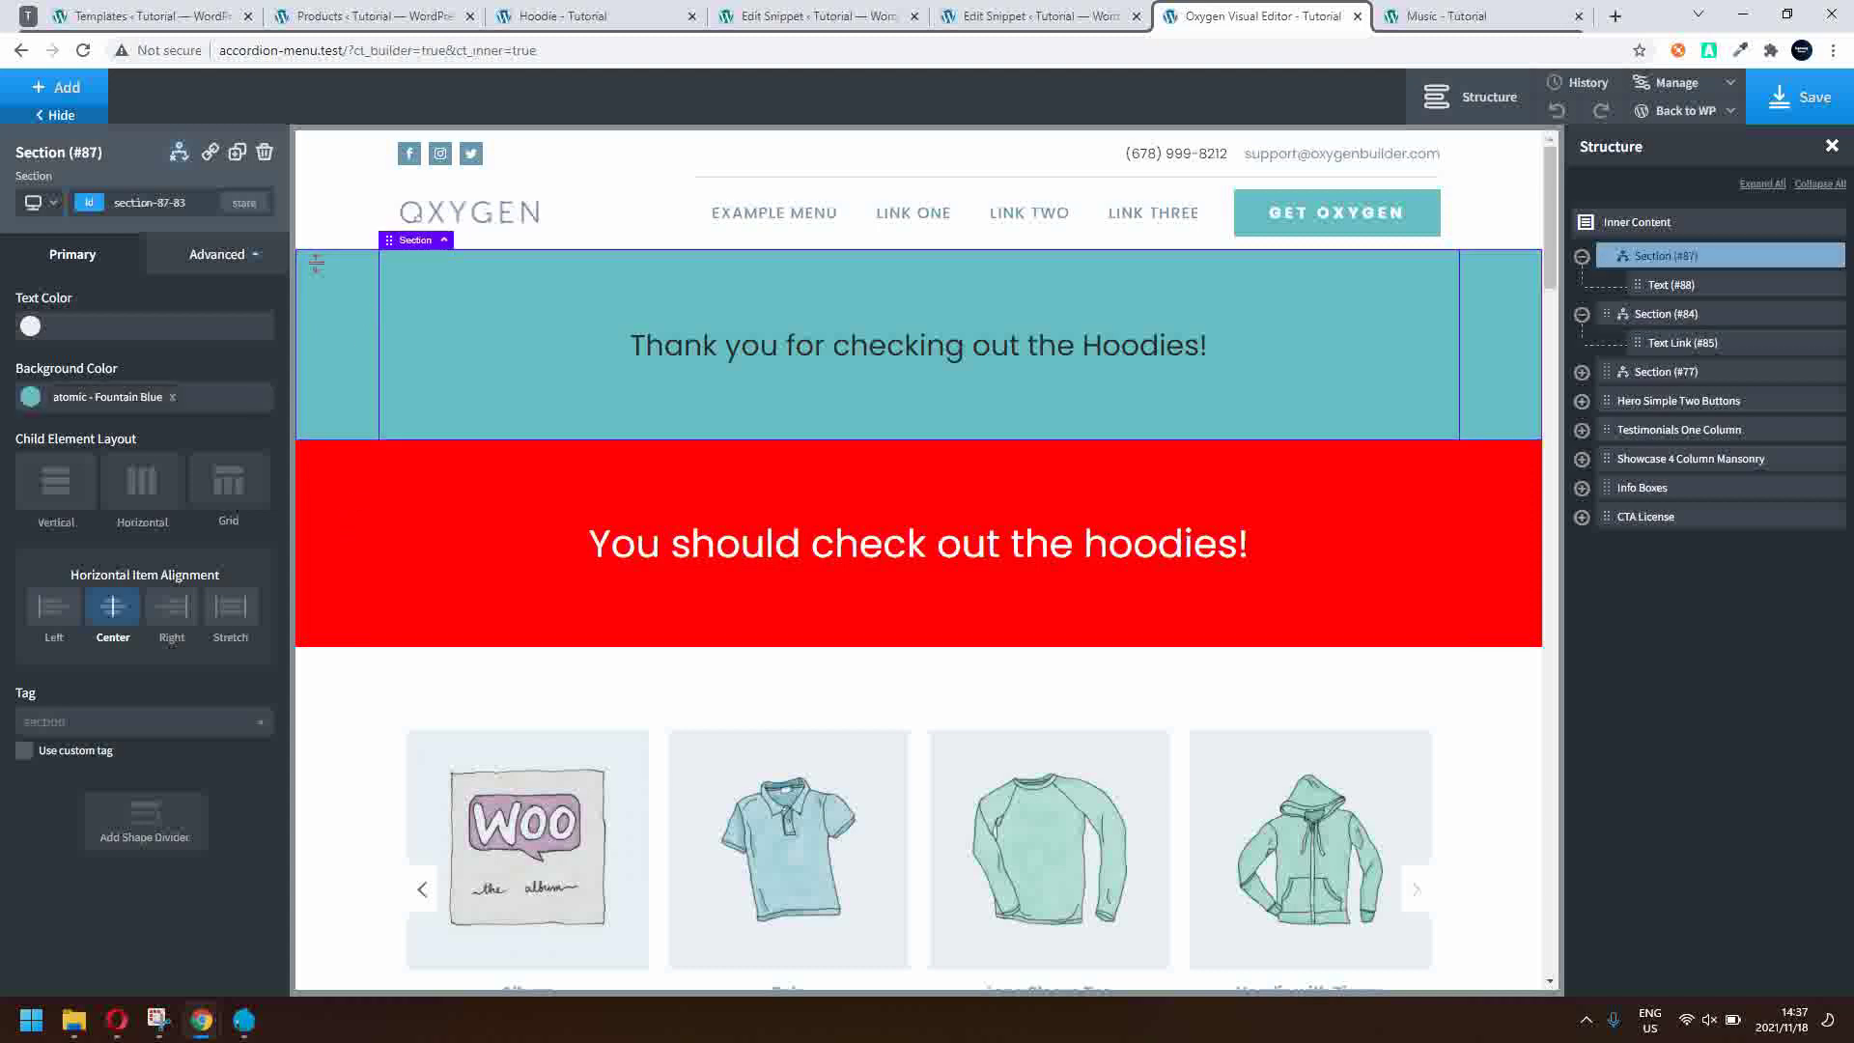
{"action": "left_click", "coordinate": [179, 151]}
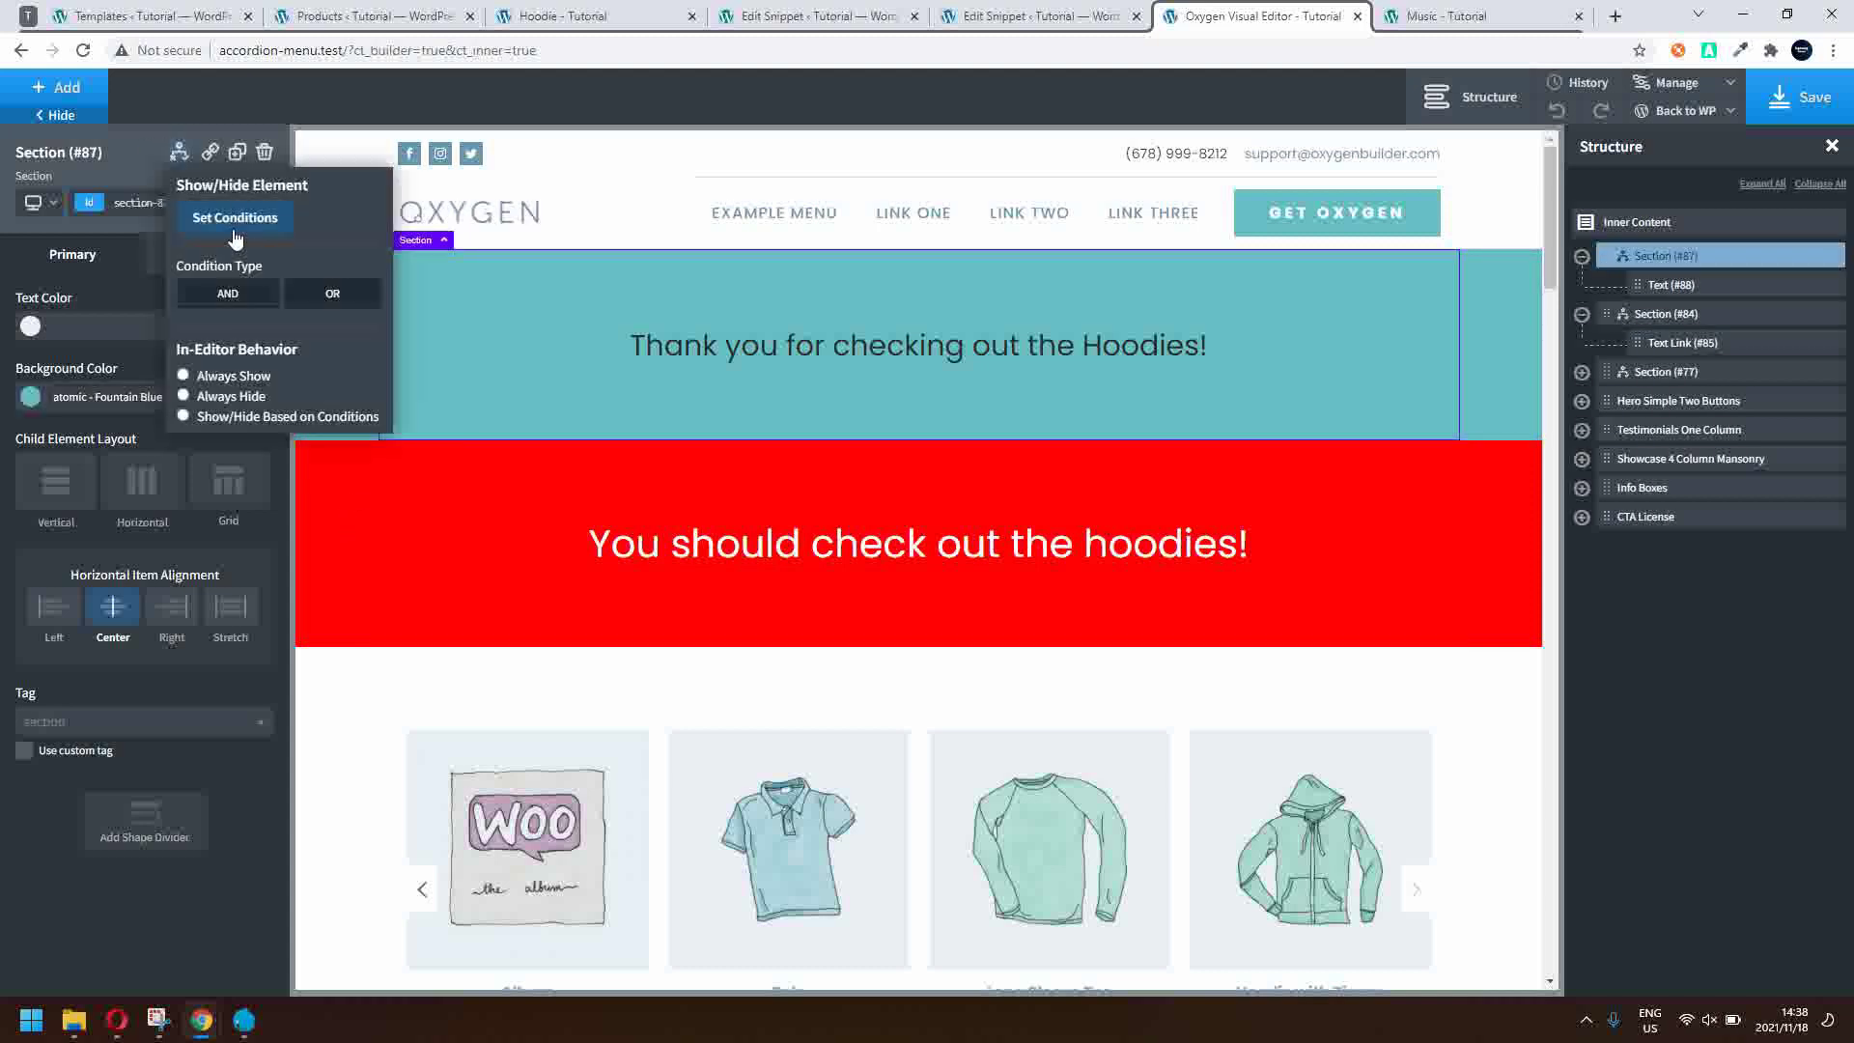
{"action": "left_click", "coordinate": [236, 229]}
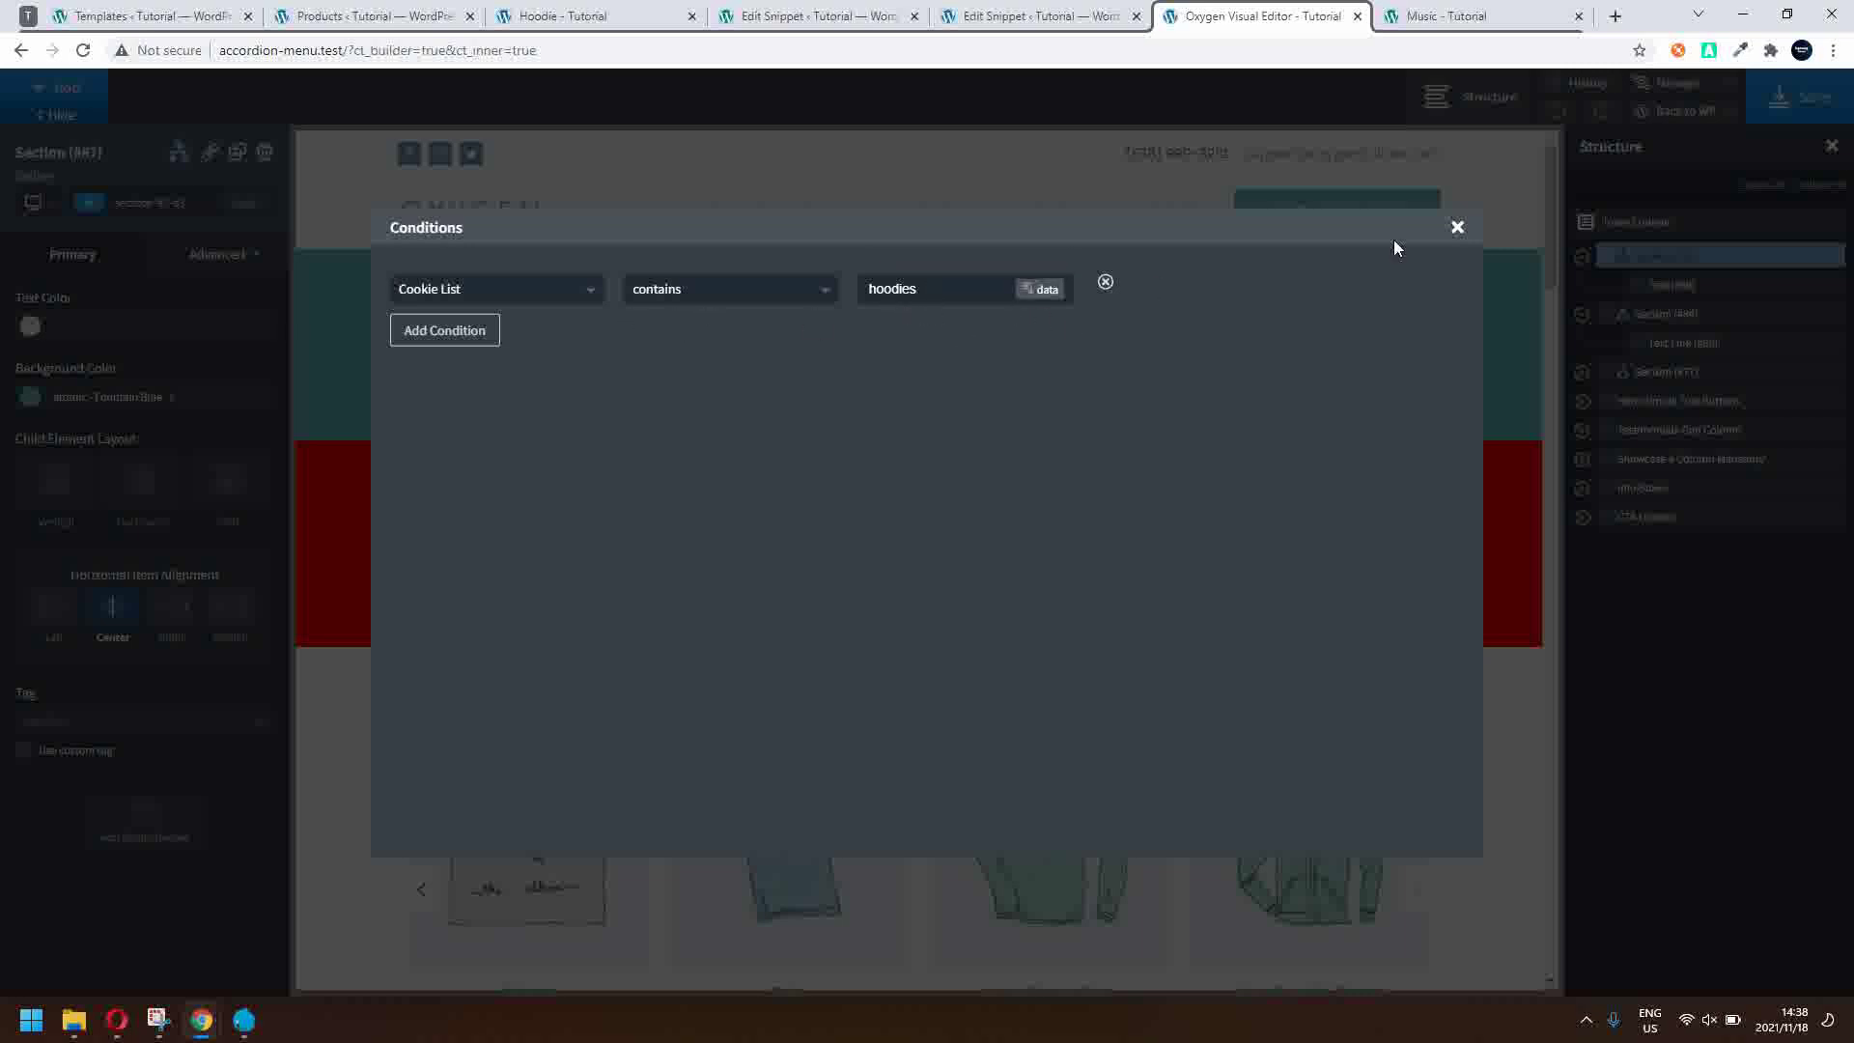
{"action": "left_click", "coordinate": [1458, 228]}
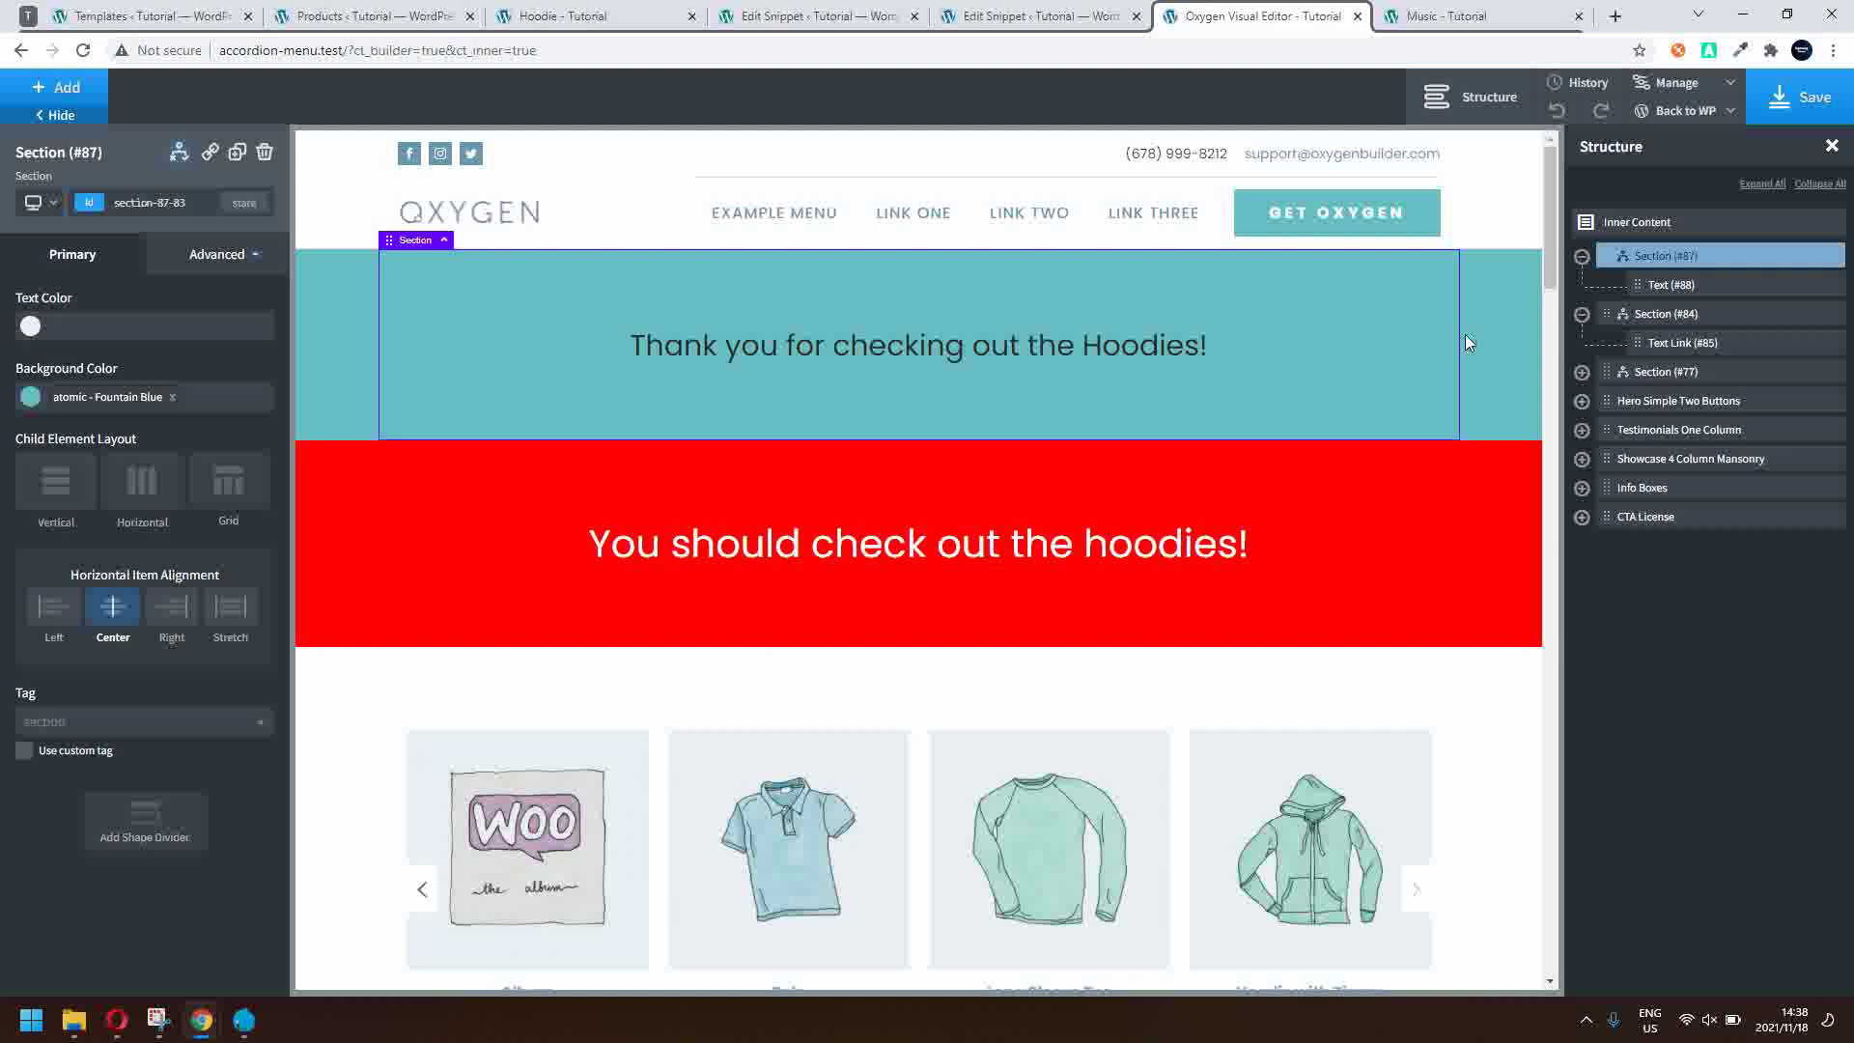
{"action": "left_click", "coordinate": [1033, 17]}
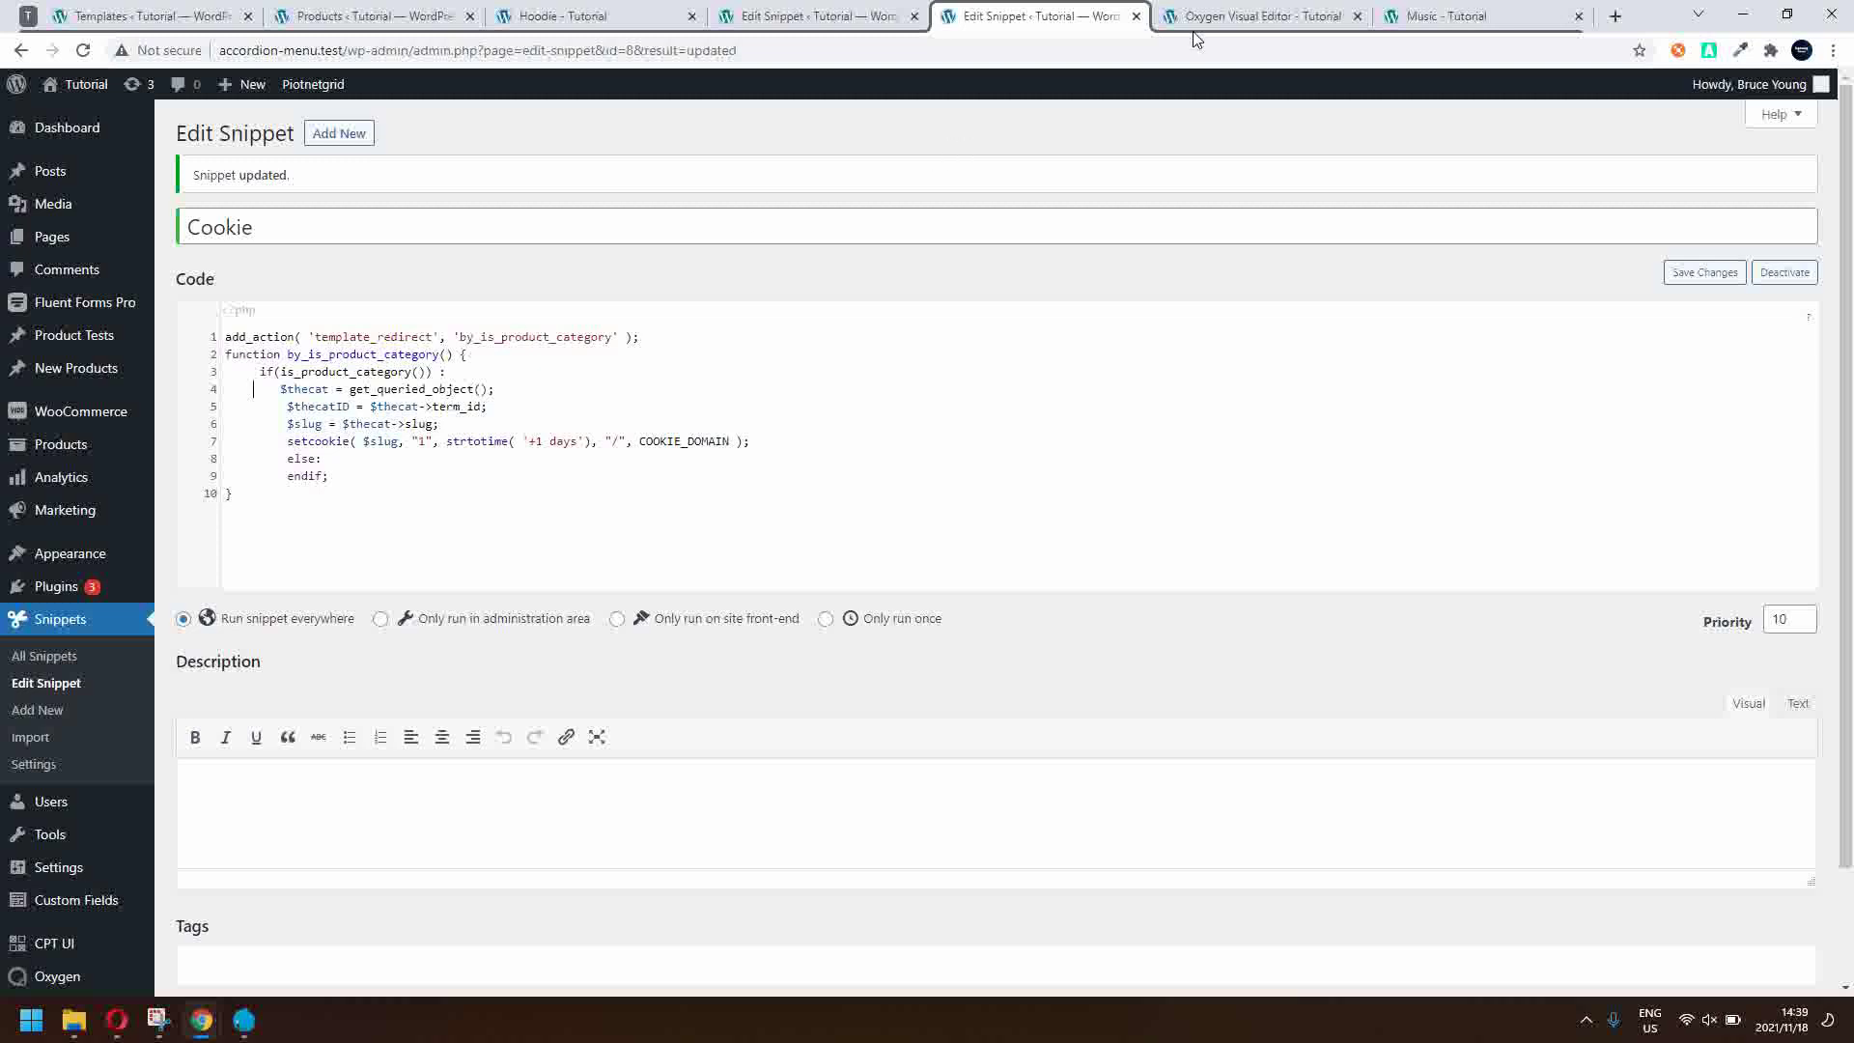
- Return to the Oxygen visual editor showing the teal and red hoodies sections
{"action": "left_click", "coordinate": [1263, 16]}
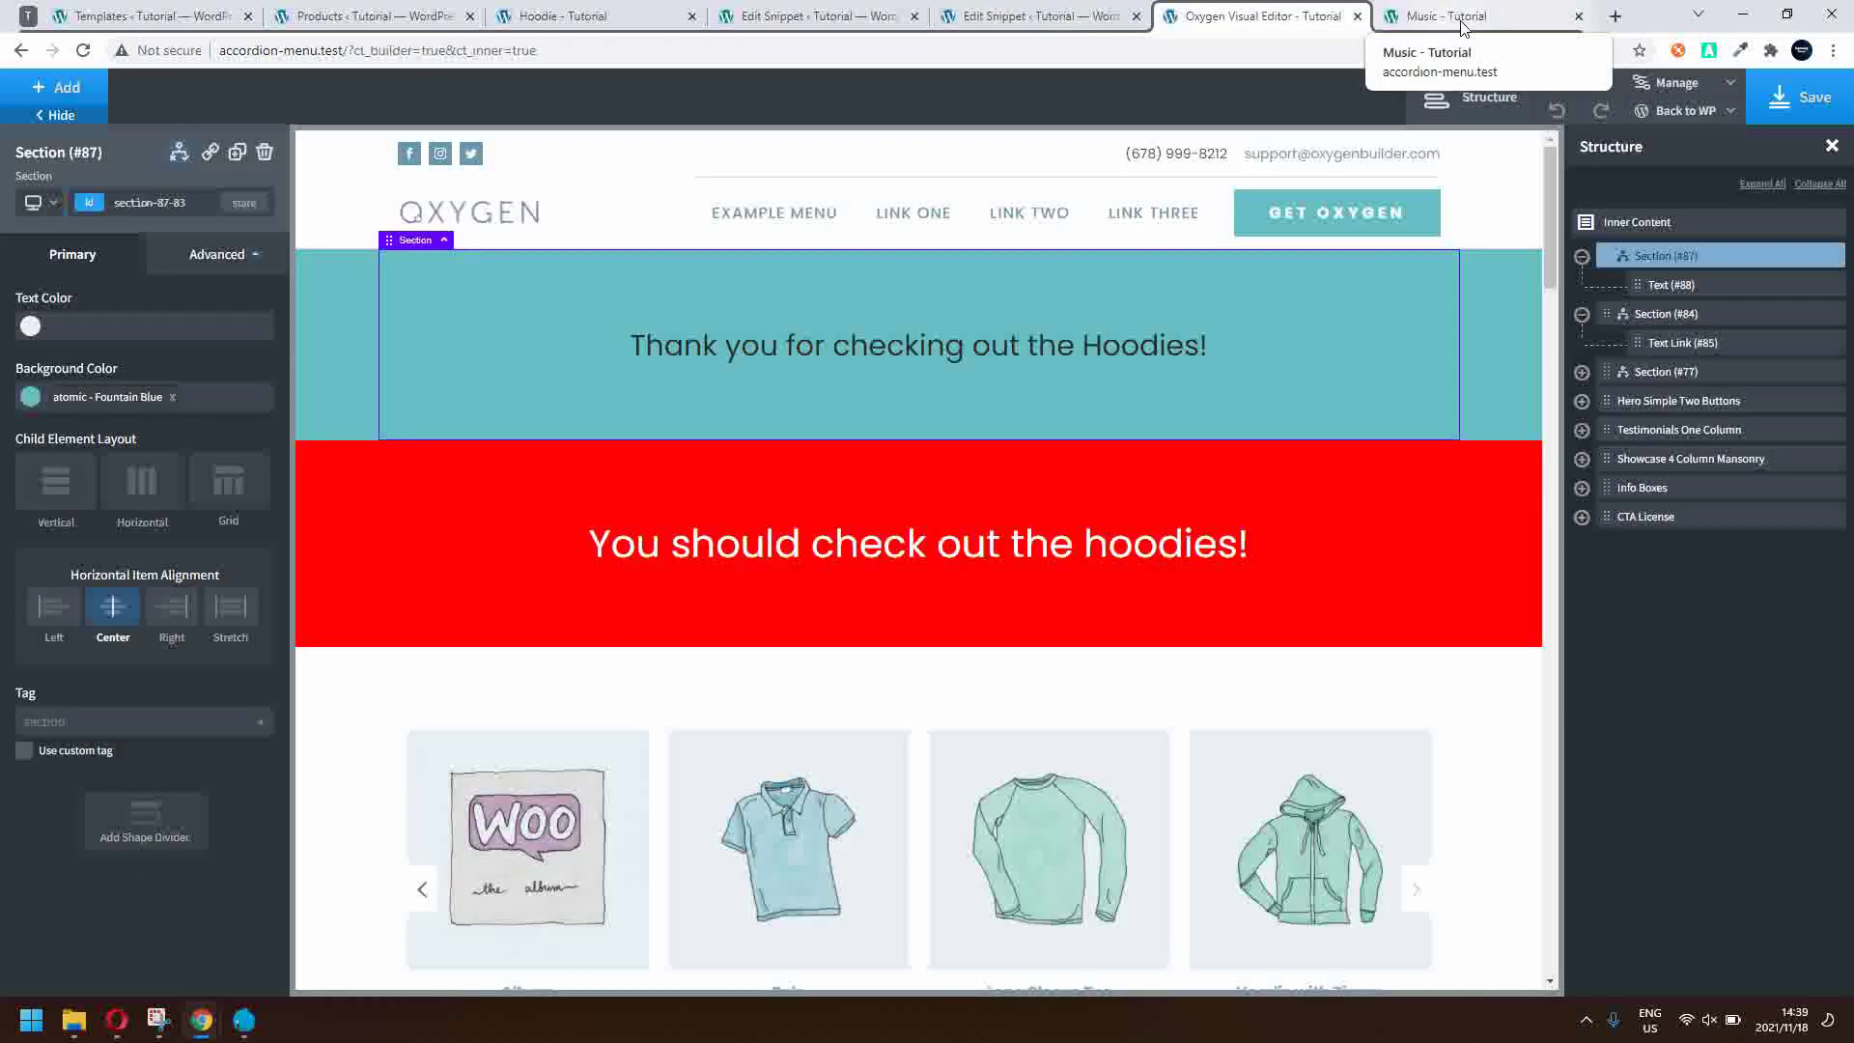